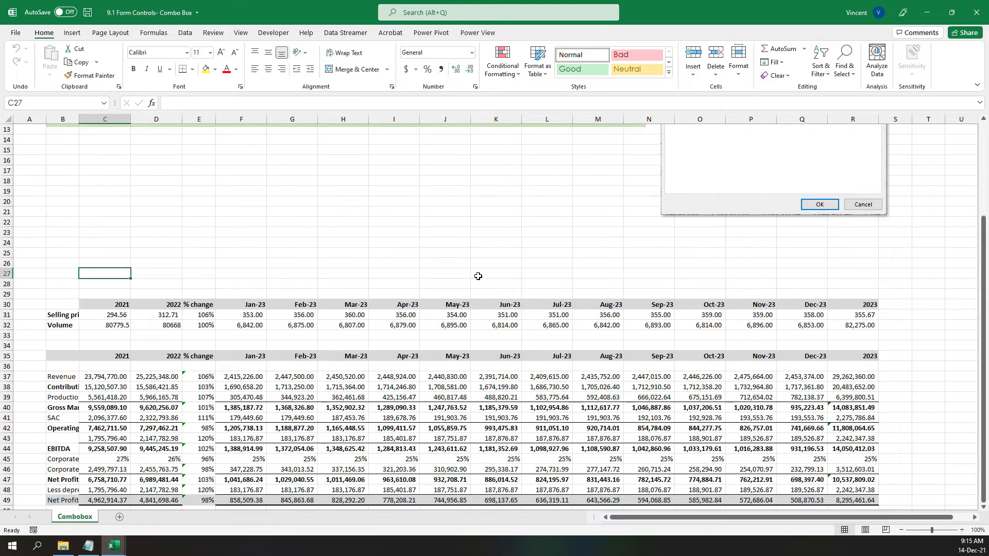
Widen column B to fit the row labels of the financial tables
scroll(345, 270, "up", 7)
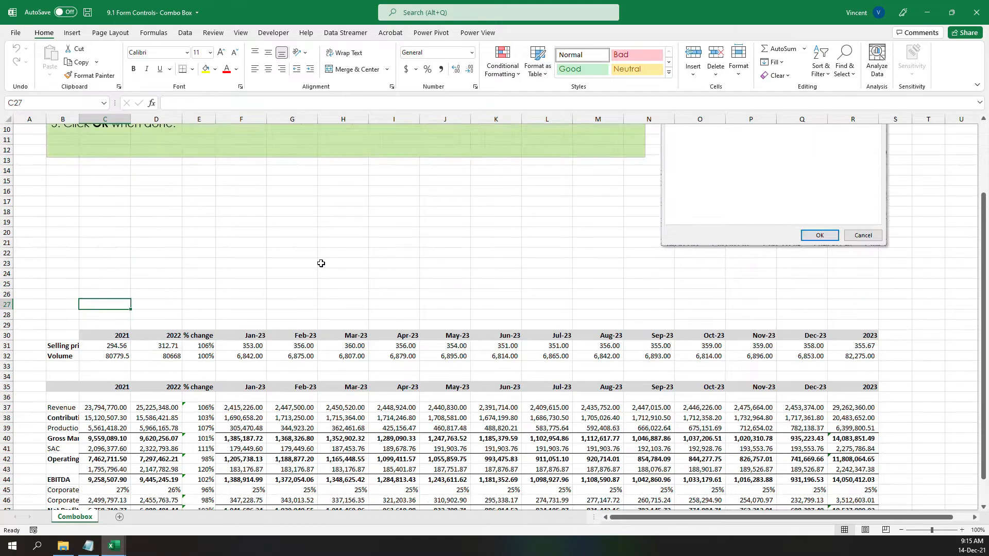
scroll(471, 237, "down", 7)
scroll(399, 206, "up", 7)
scroll(388, 224, "down", 6)
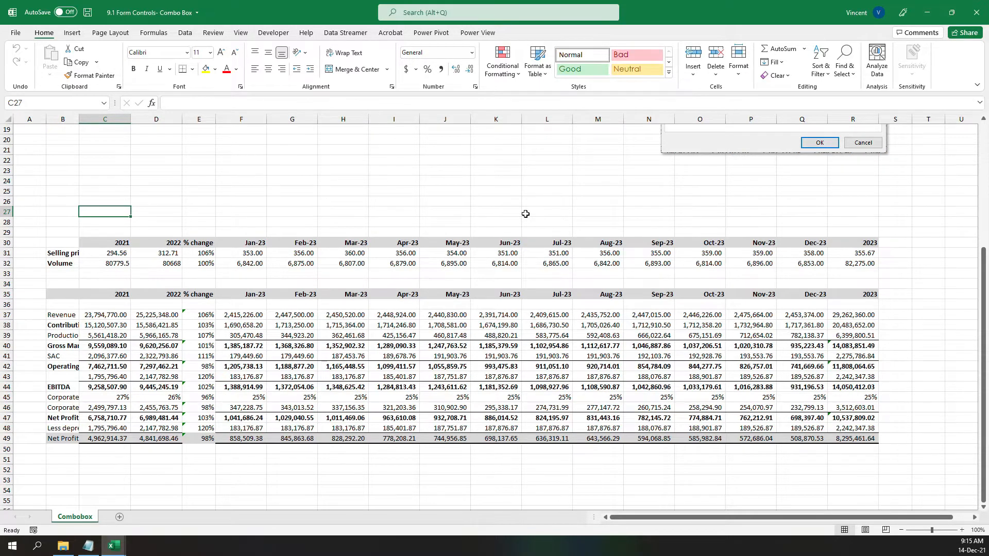
scroll(525, 214, "down", 1)
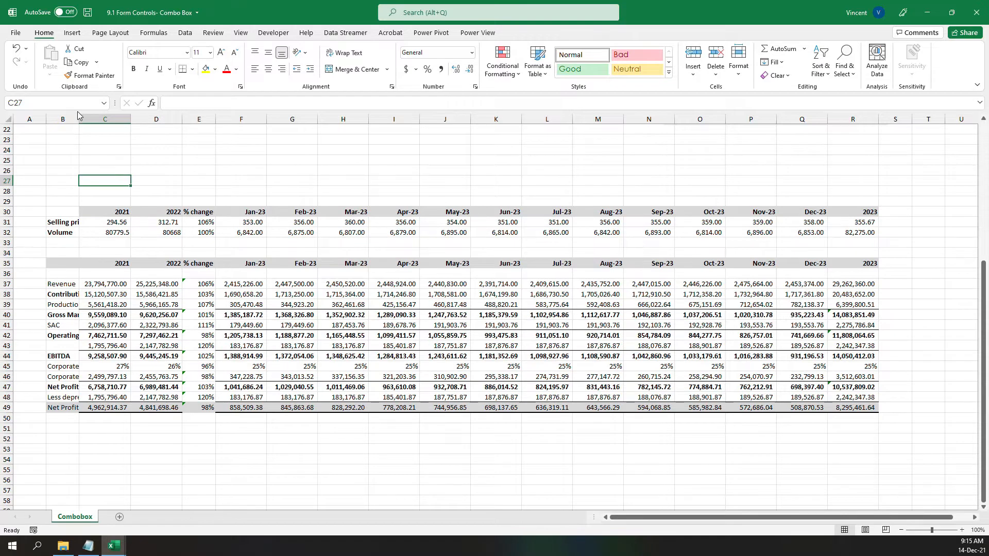
left_click_drag(80, 117, 119, 117)
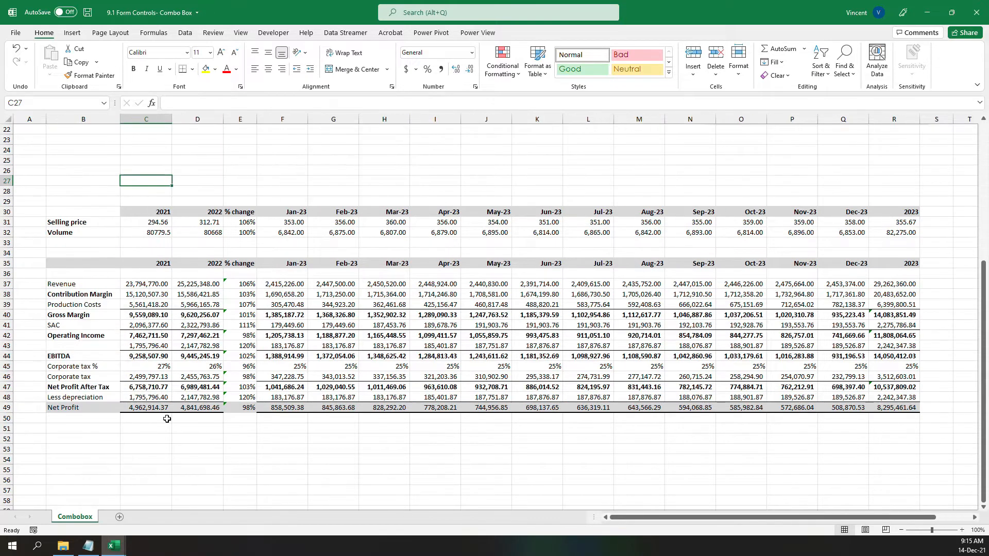
left_click(199, 253)
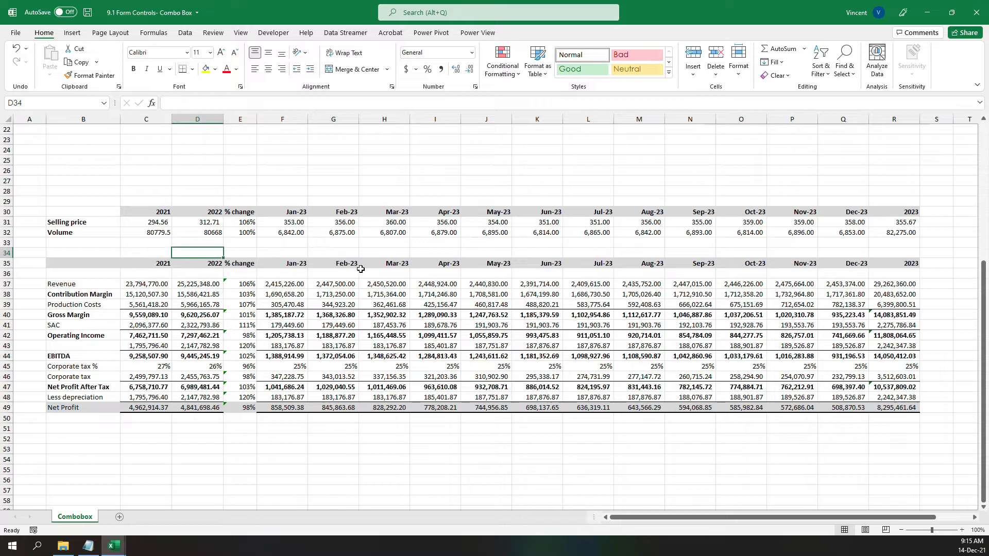
Copy the row labels from Revenue to Net Profit (B37:B49) and paste them below the table starting at B55
left_click_drag(285, 261, 857, 266)
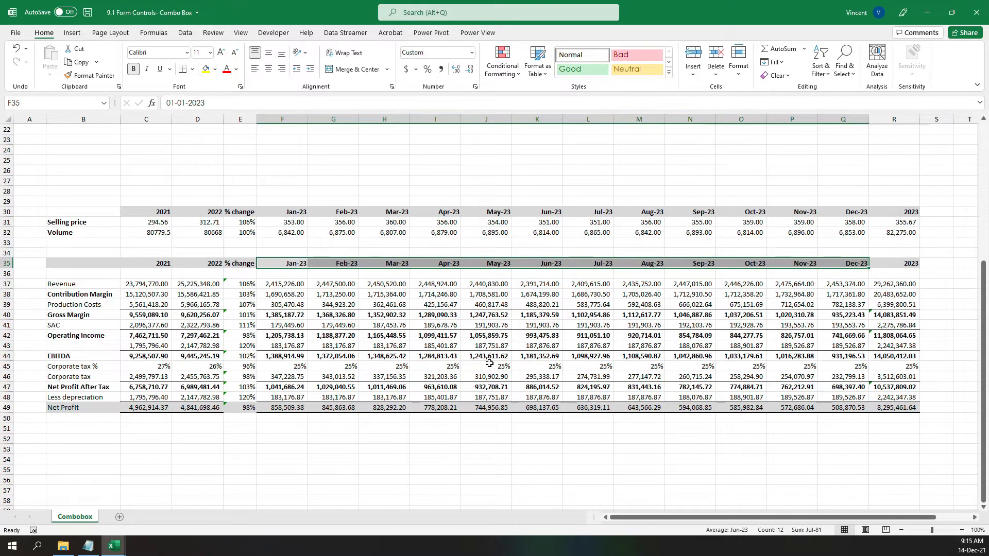
scroll(546, 440, "down", 2)
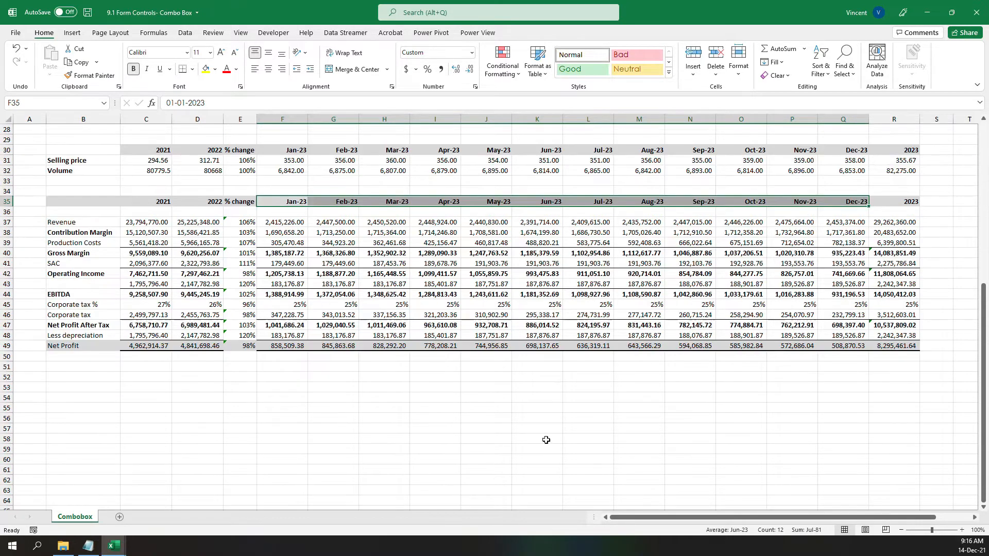
scroll(383, 311, "down", 1)
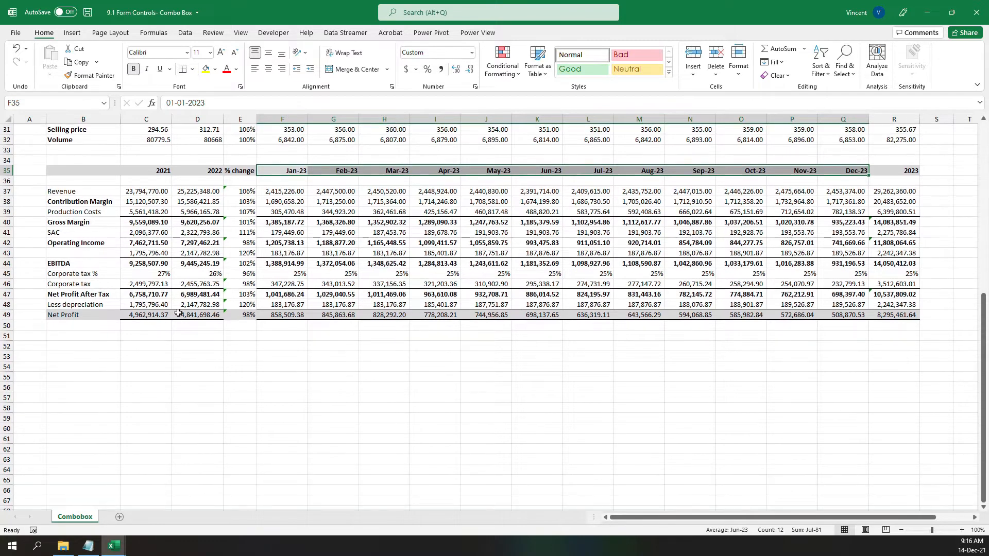
left_click_drag(89, 190, 111, 315)
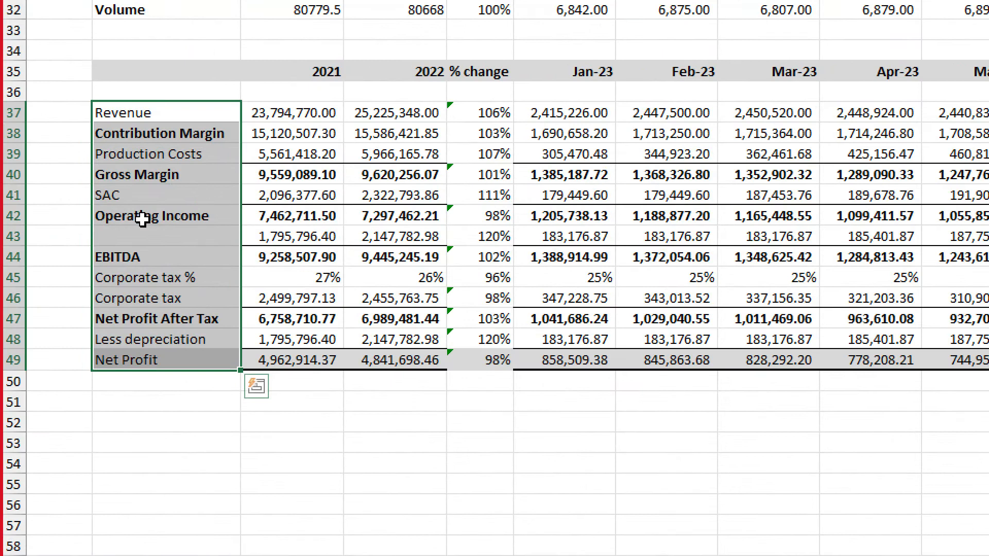
key("ctrl+c")
scroll(154, 427, "down", 3)
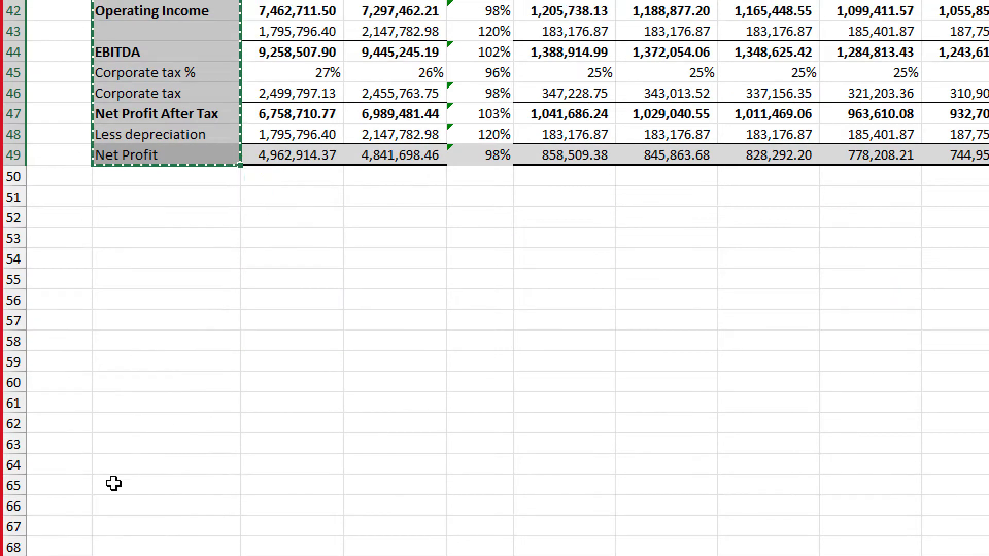
left_click(187, 266)
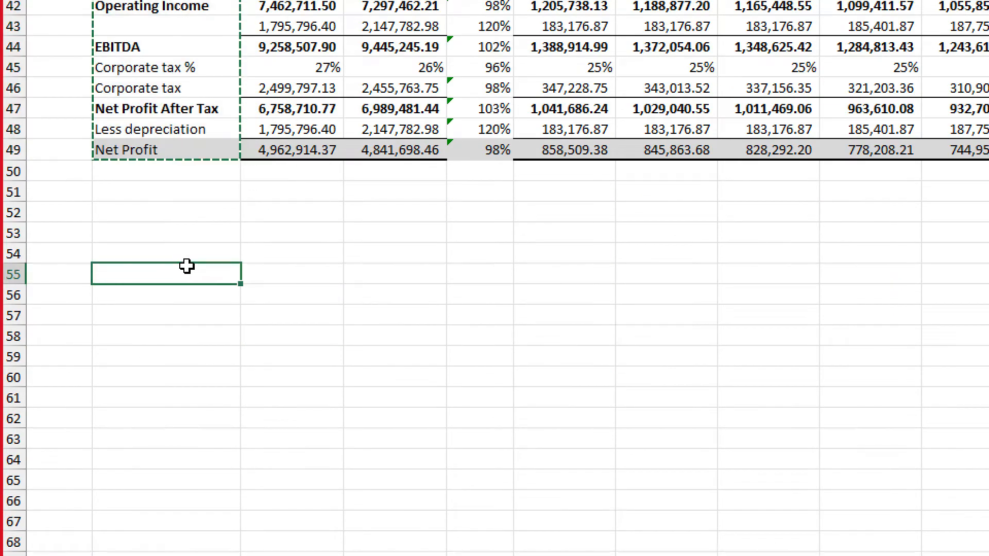
key("ctrl+v")
key("ctrl")
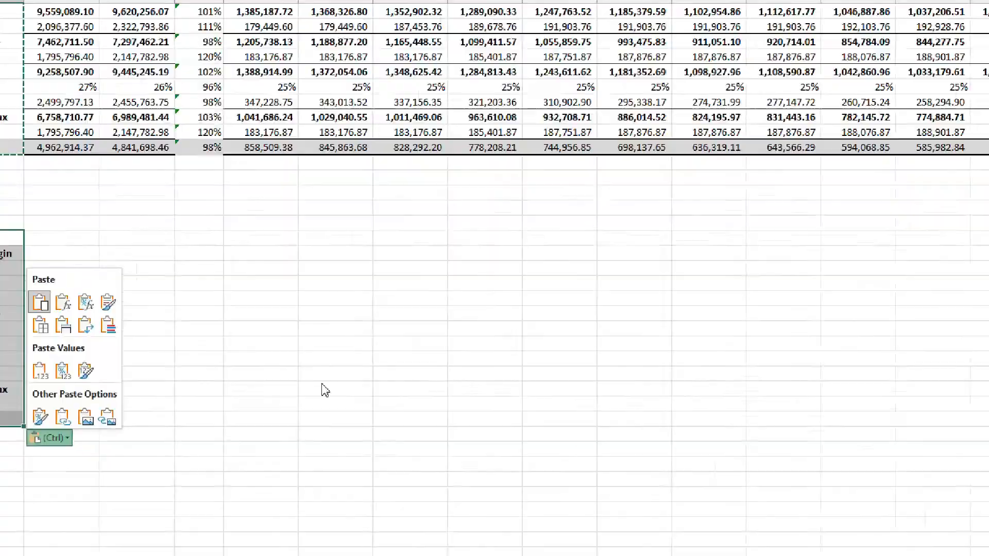
key("Escape")
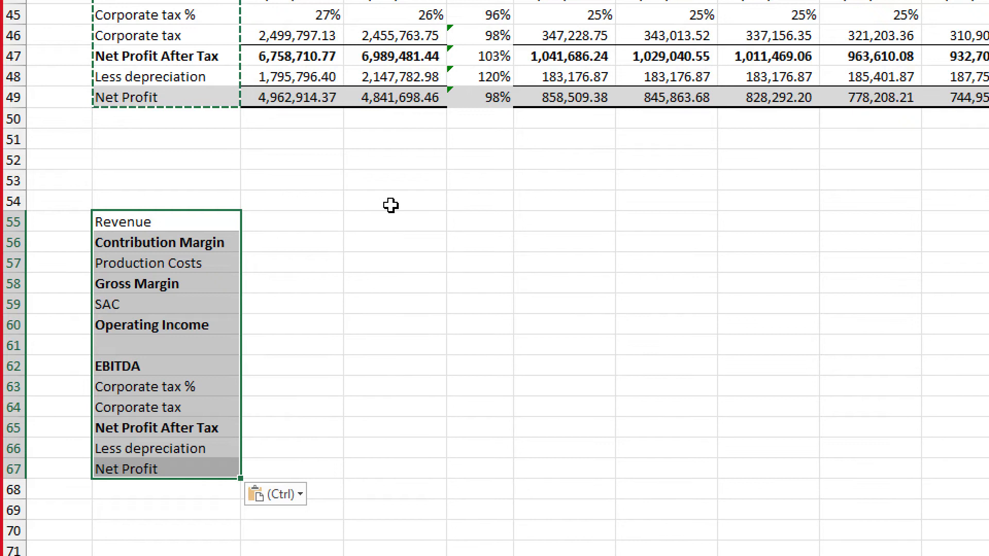
Examine the period headers in C35:R35 and the empty cell C54 above the copied labels
left_click(293, 198)
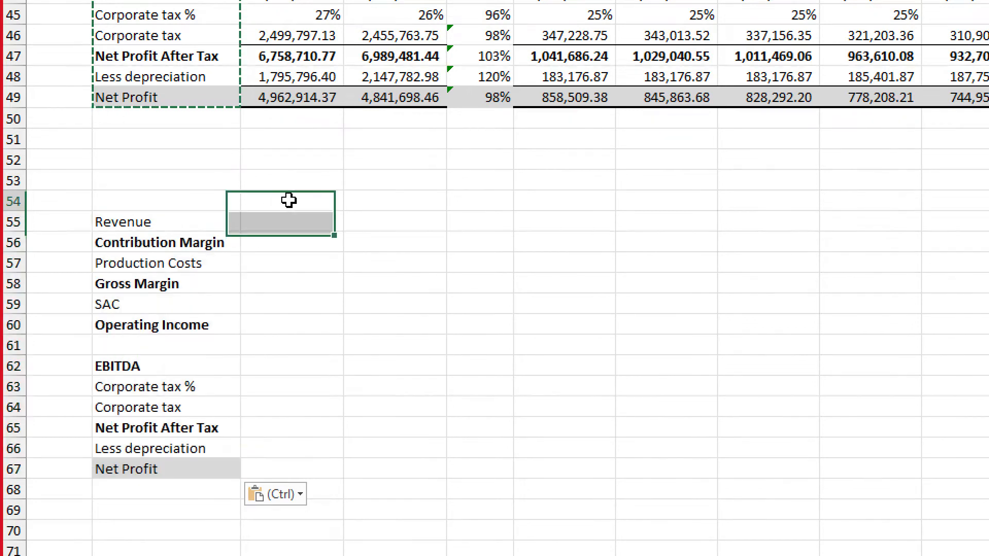
key("ctrl")
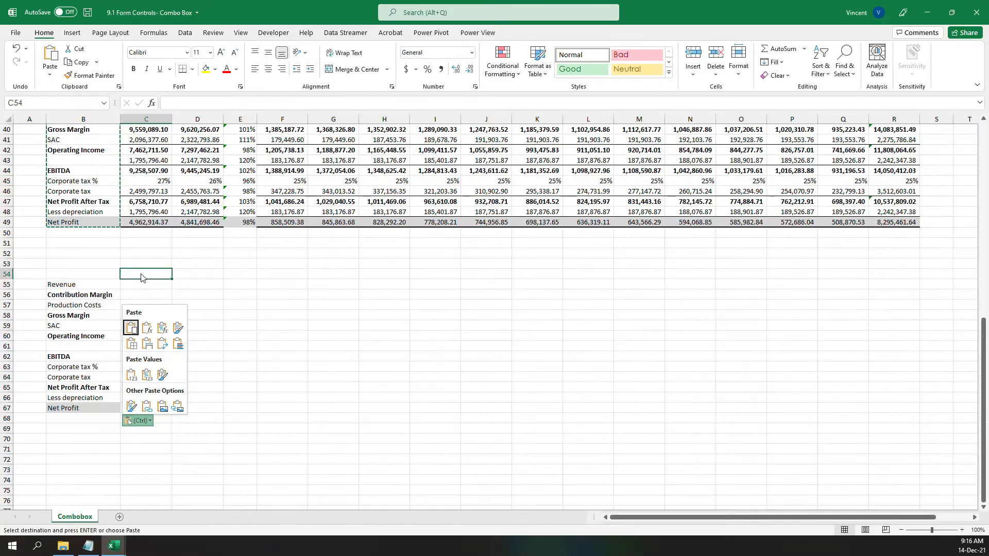
left_click(430, 239)
left_click(137, 273)
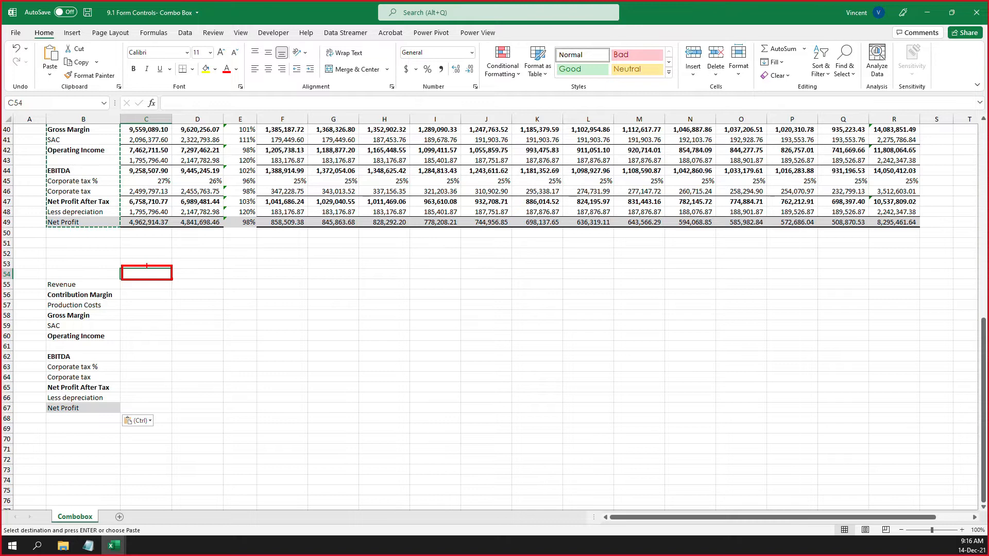
scroll(192, 293, "up", 3)
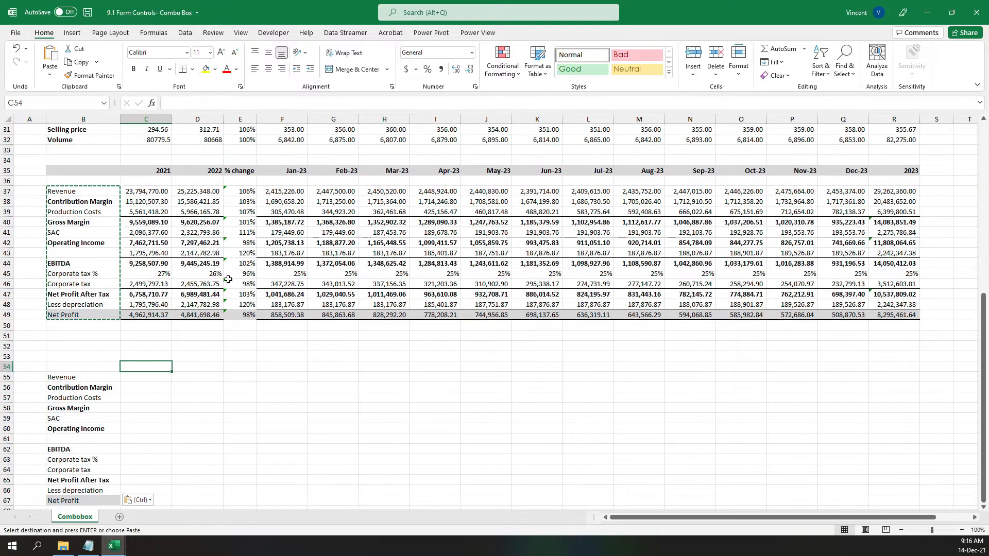
left_click_drag(133, 171, 878, 168)
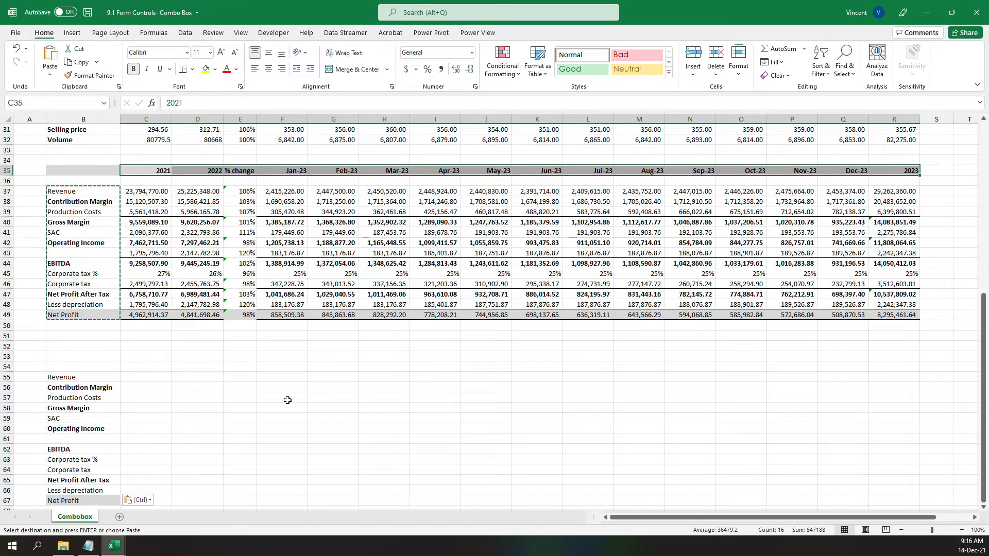
left_click(149, 366)
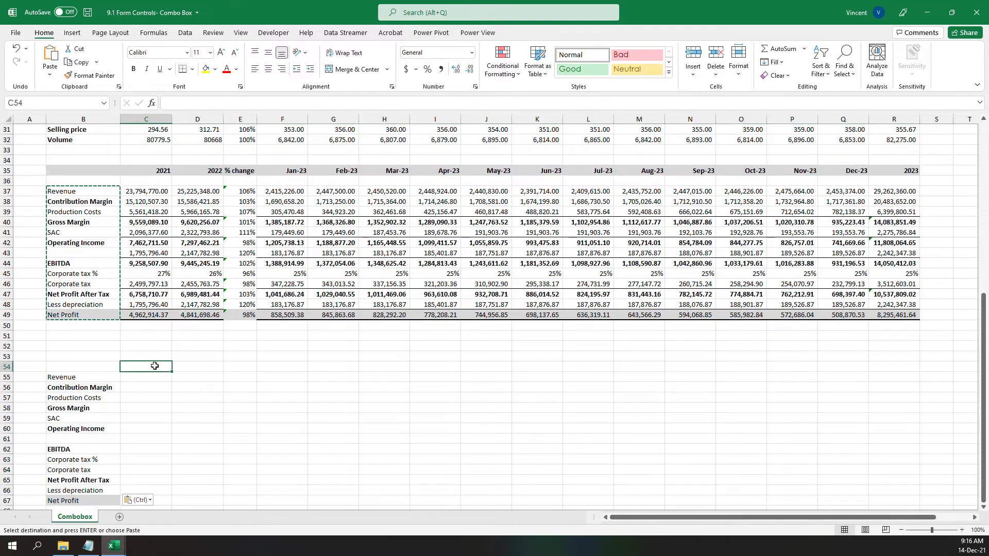
Examine the empty cells beside the copied labels from C55 down and the monthly figures in the table above
scroll(155, 366, "down", 2)
left_click(131, 319)
left_click_drag(131, 319, 133, 434)
scroll(311, 309, "up", 3)
left_click(839, 235)
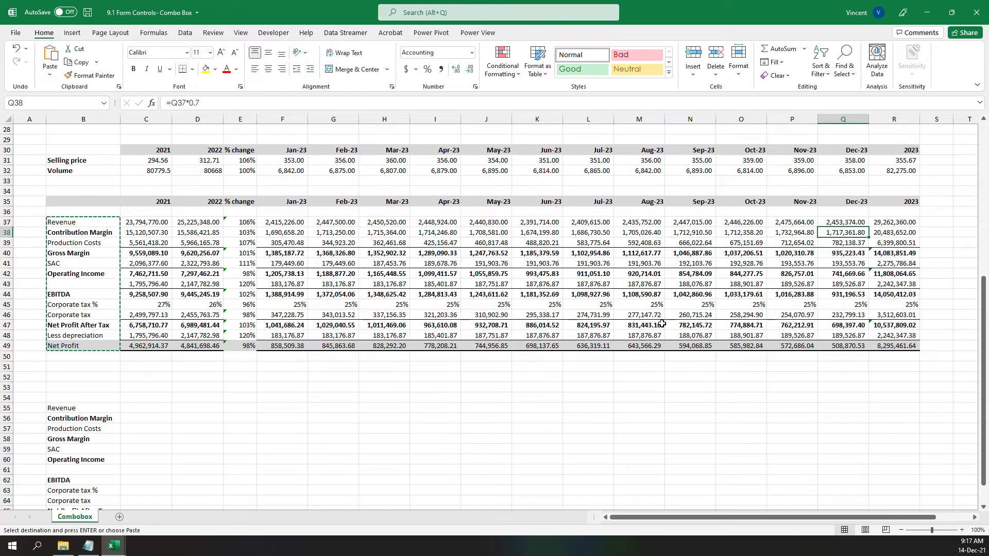
left_click_drag(156, 406, 145, 497)
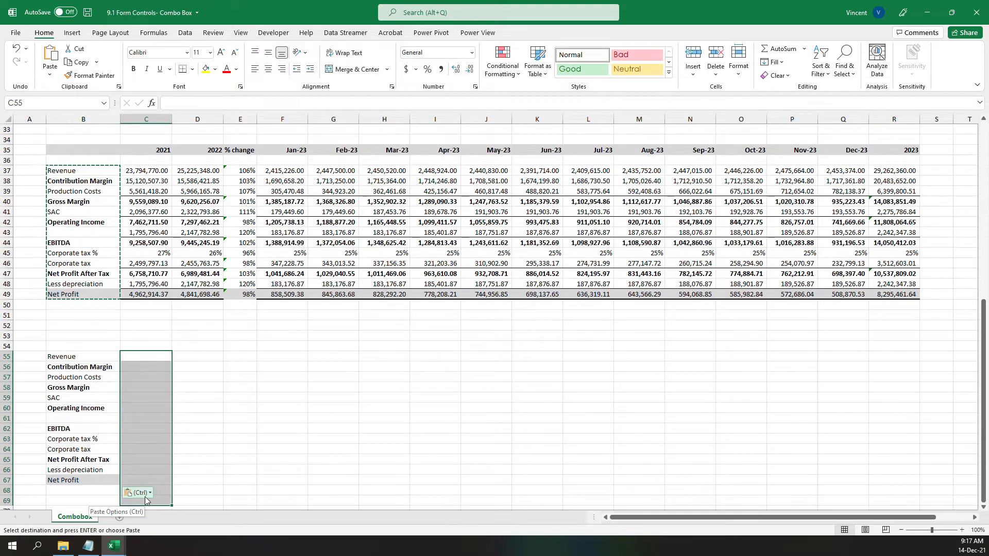
scroll(372, 508, "up", 2)
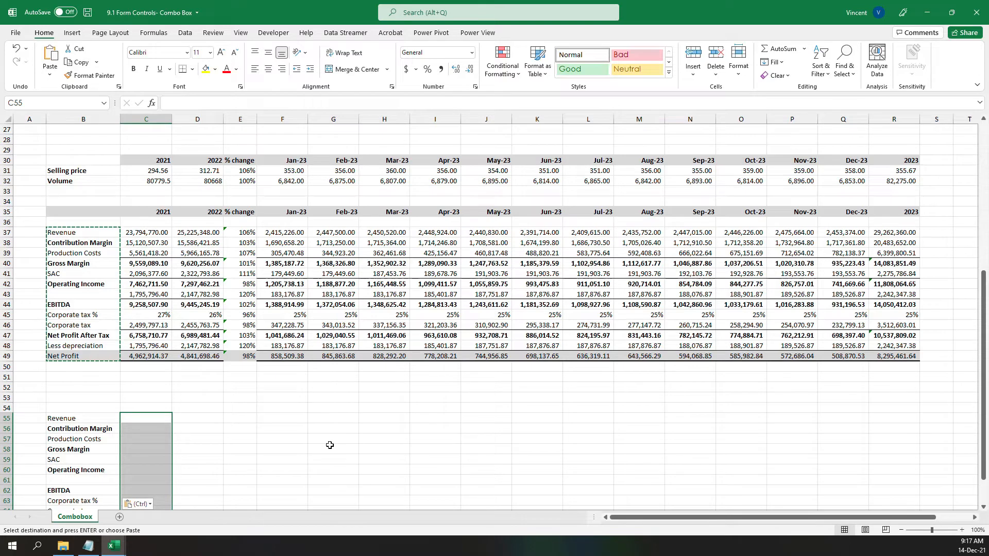
key("ctrl")
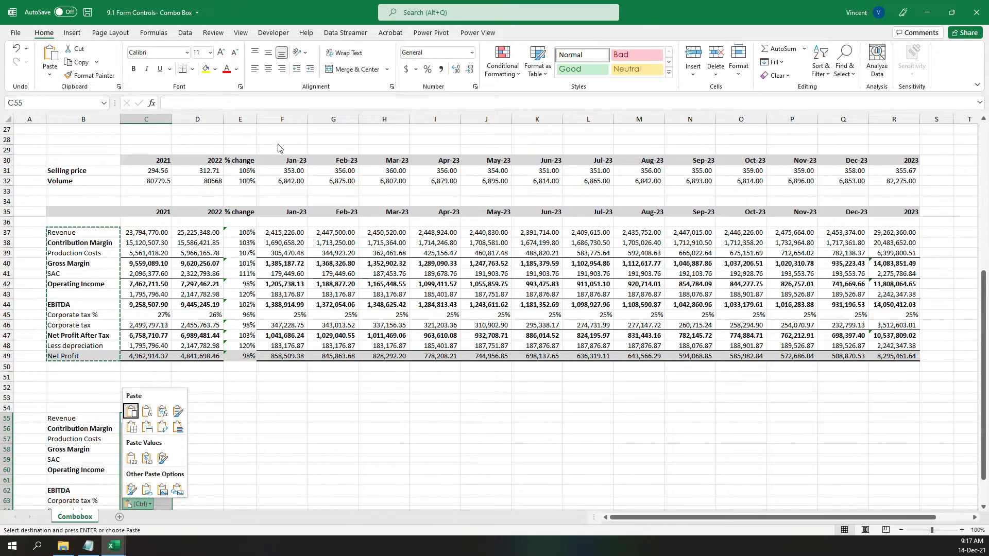
key("Escape")
Insert a Combo Box form control over cell C54, sized to the cell, and nudge it slightly upward
left_click(274, 32)
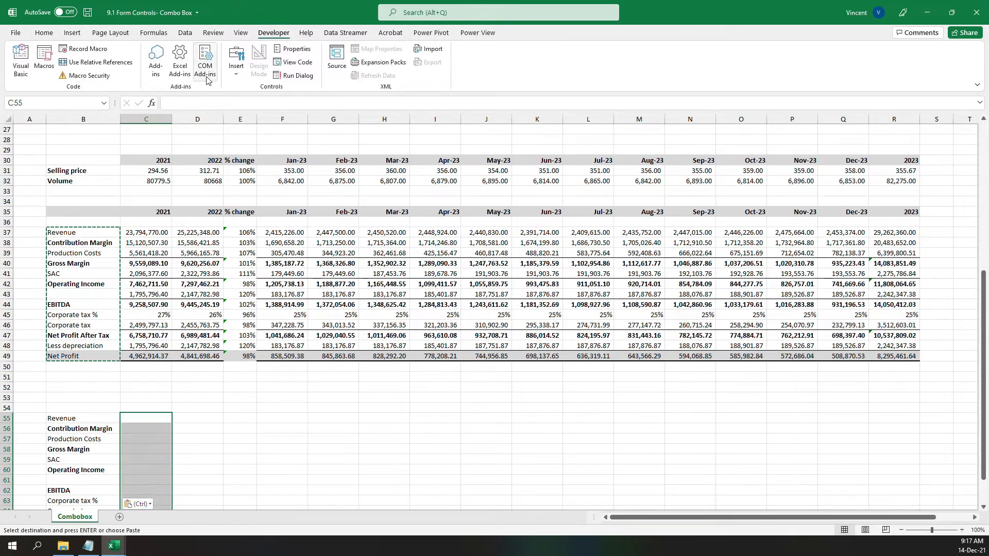
left_click(234, 66)
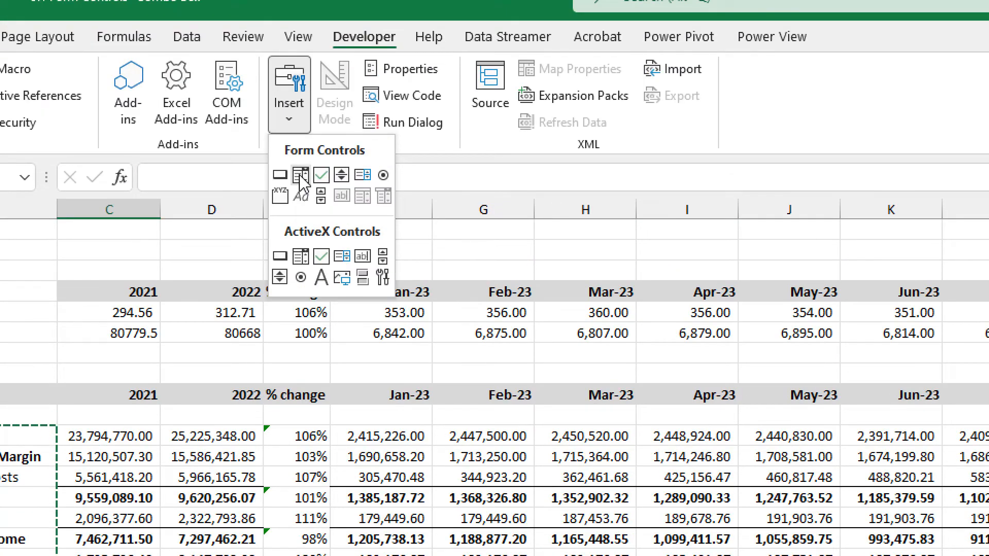
left_click(300, 176)
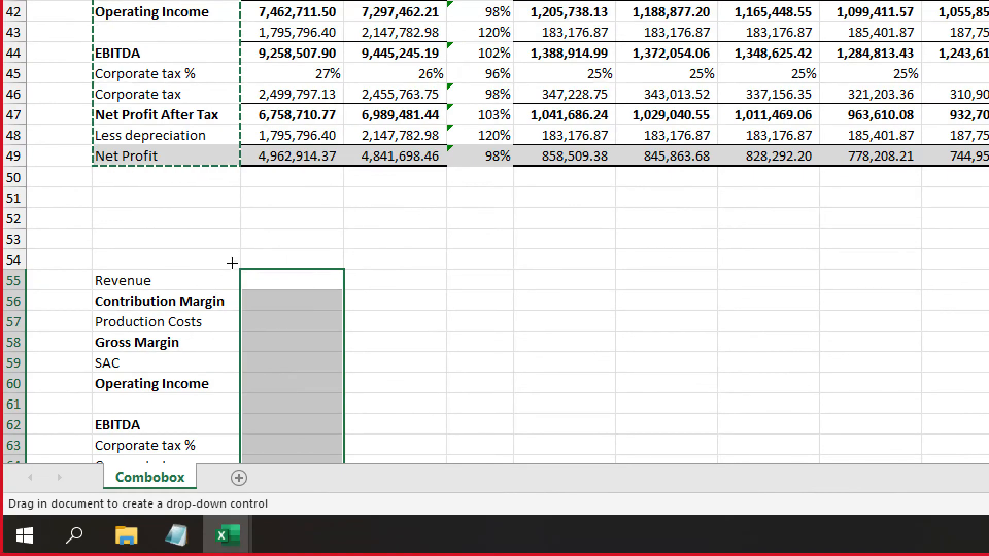
left_click_drag(239, 249, 343, 261)
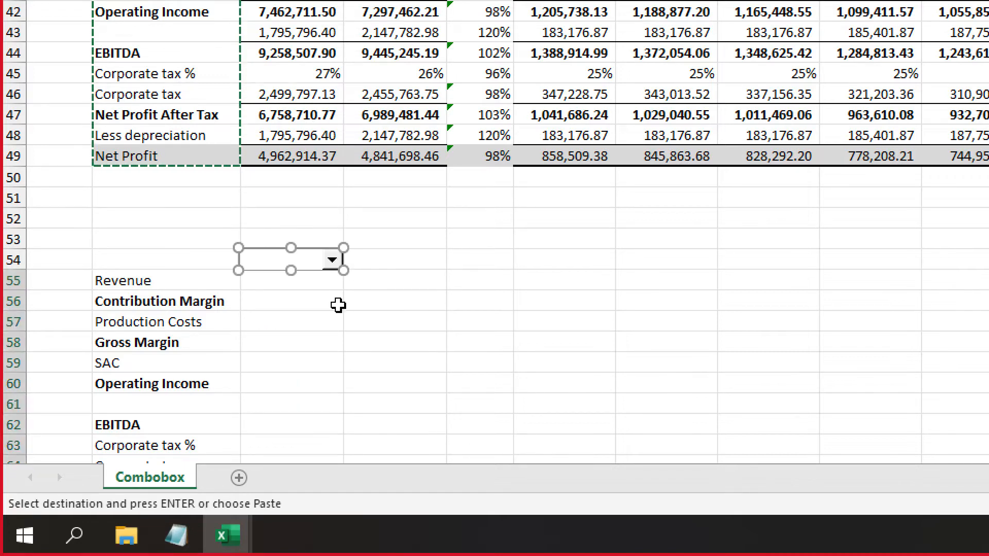
key("Up")
key("Up")
key("Up")
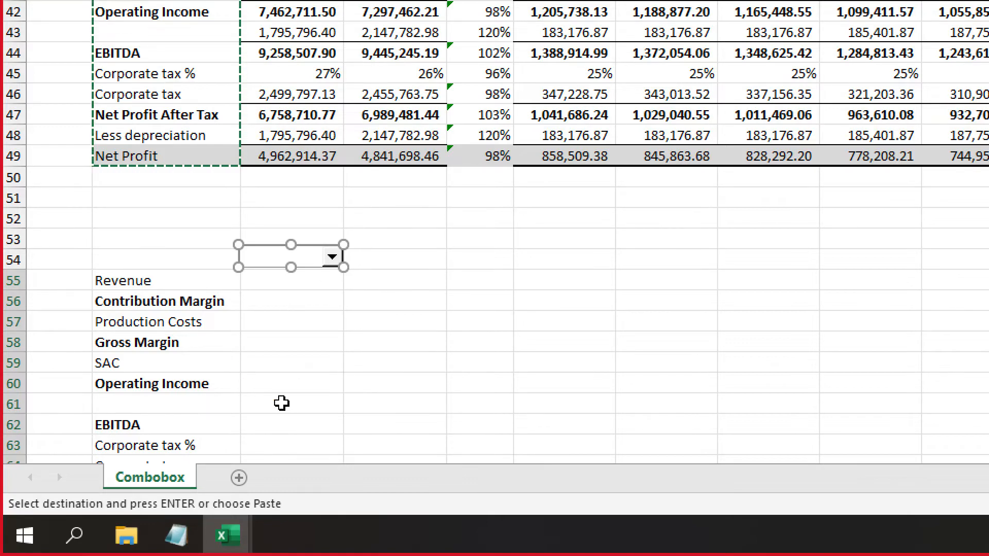
Deselect the combo box at C54 and check its drop-down list
left_click(354, 366)
left_click(432, 283)
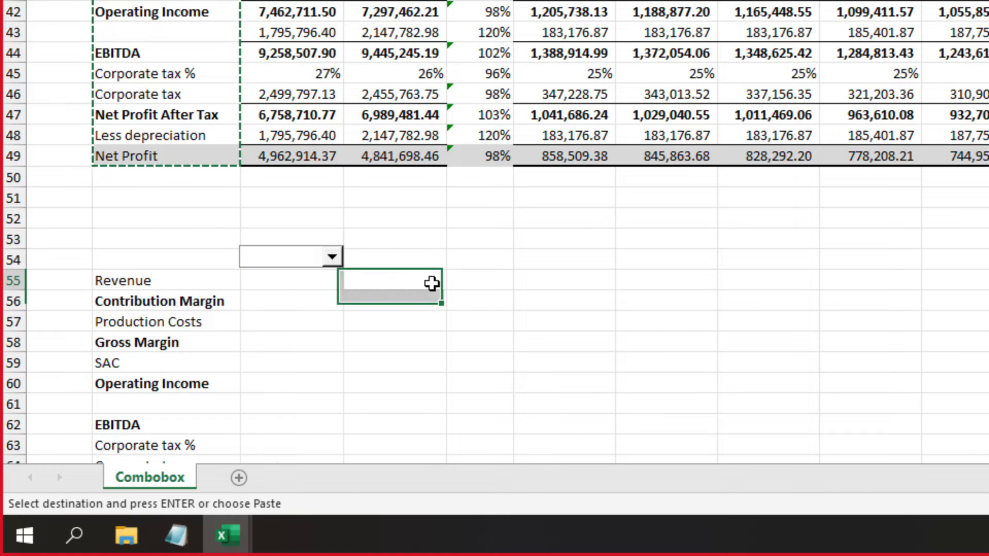
left_click(336, 268)
left_click(336, 261)
left_click(333, 260)
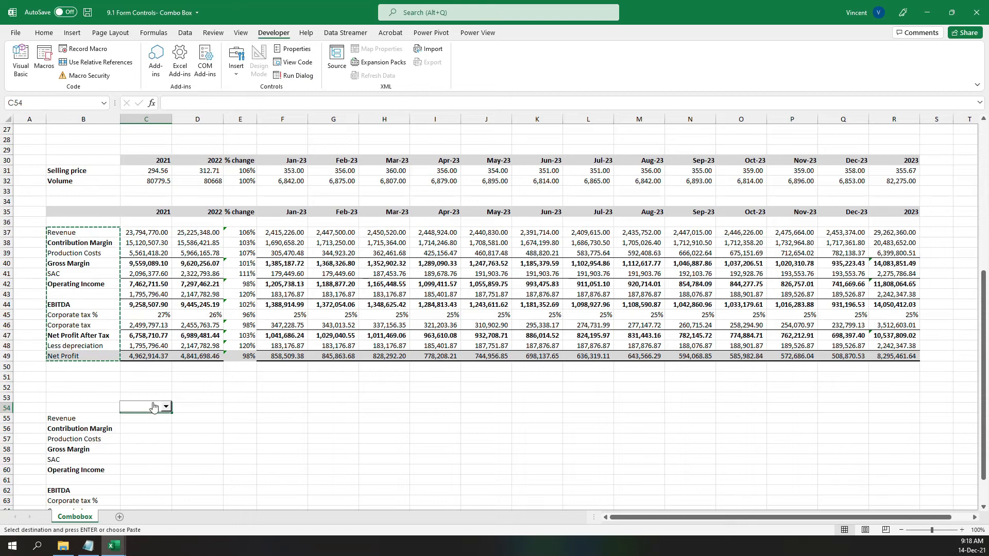
Review the period headers in C35:R35 as the source for the combo box entries
left_click_drag(147, 212, 896, 211)
key("ctrl+2")
mouse_move(309, 218)
left_mouse_down()
mouse_move(177, 371)
mouse_move(126, 397)
mouse_move(163, 389)
left_mouse_up()
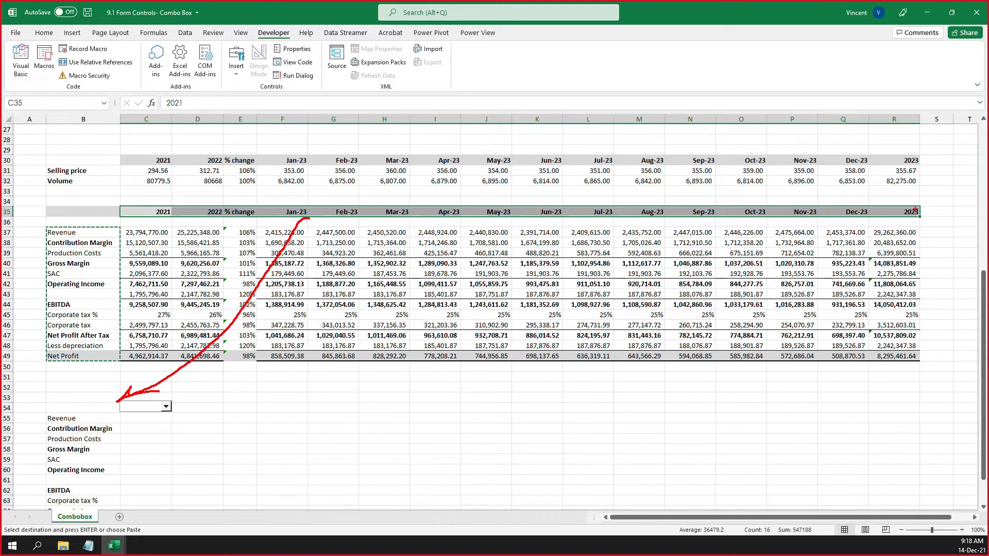
key("Escape")
left_click(436, 312)
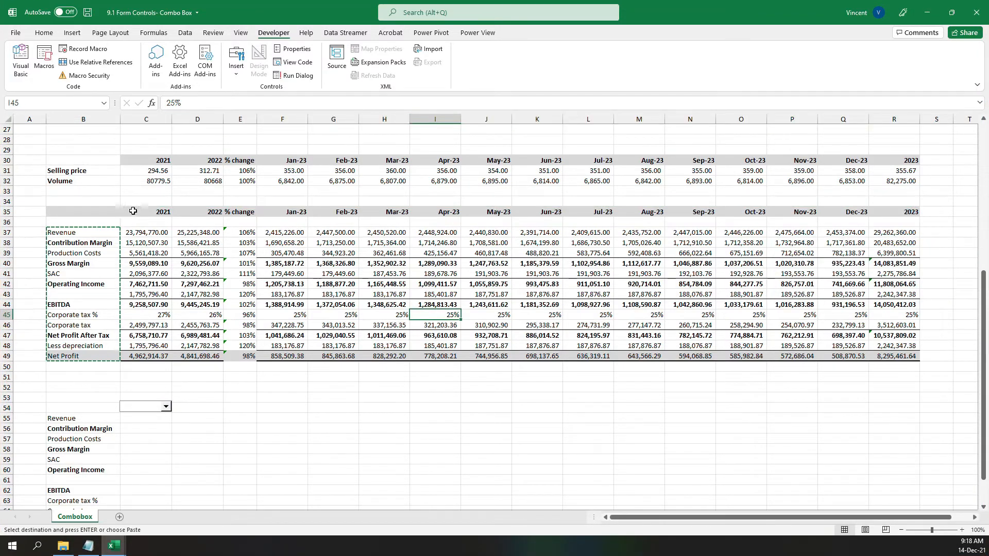
Copy the period headers in C35:R35 and paste them transposed as a vertical list starting at I53
left_click(133, 211)
left_click(906, 212, "shift")
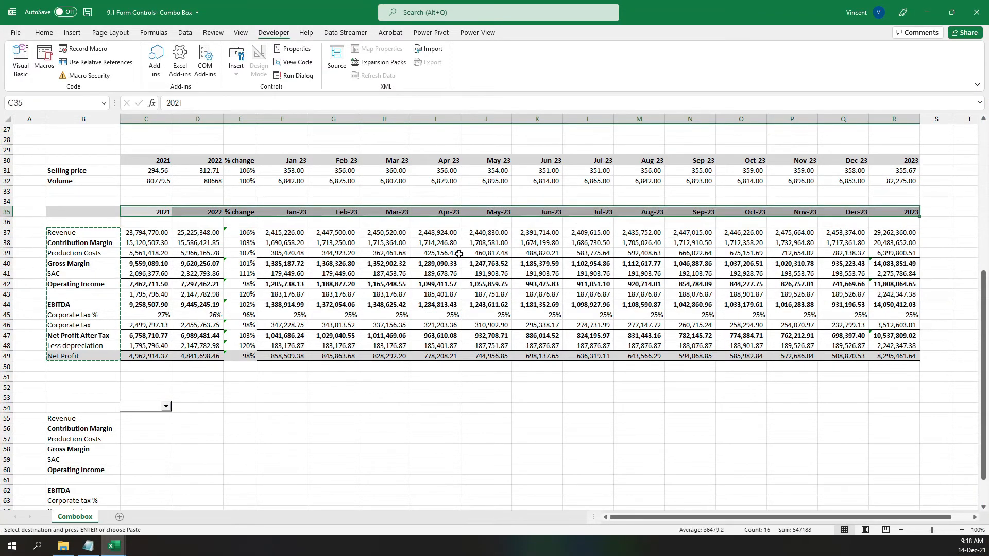
key("ctrl+c")
scroll(475, 282, "down", 1)
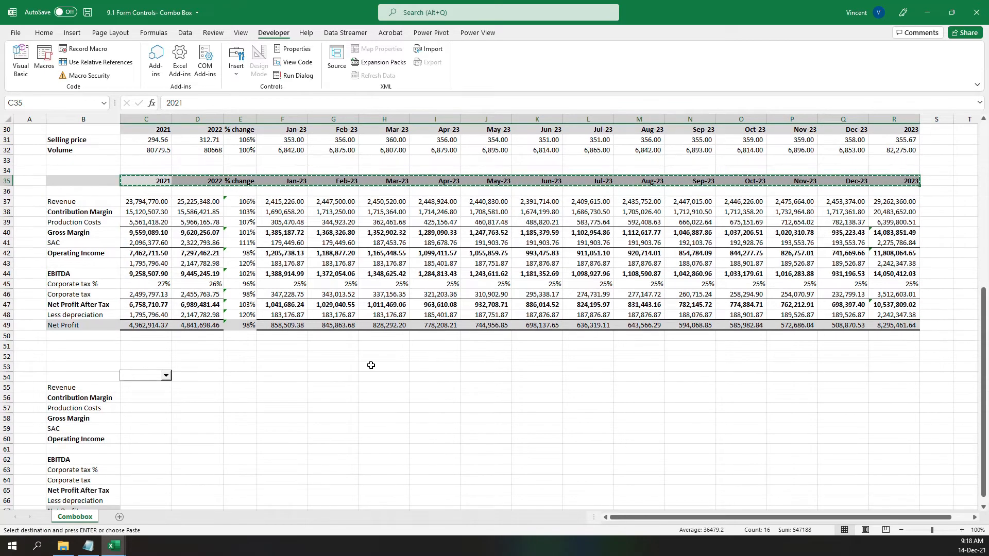
right_click(444, 367)
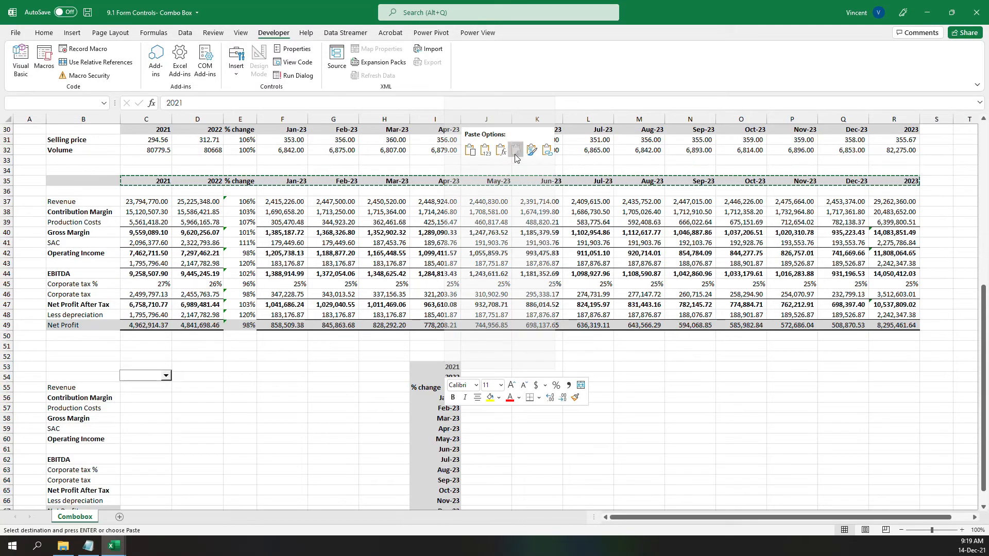
left_click(516, 149)
scroll(538, 404, "down", 4)
left_click_drag(486, 387, 487, 377)
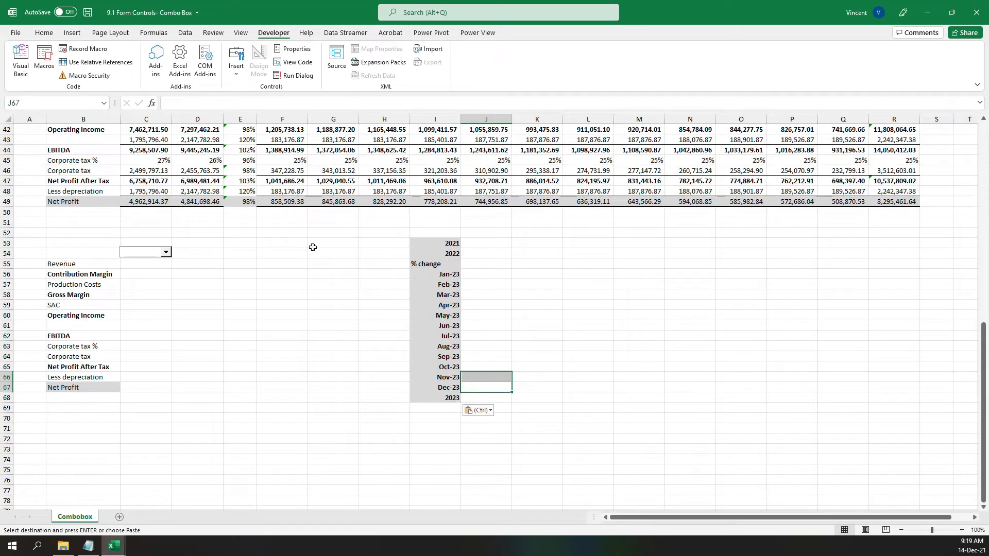
Open the control formatting of the combo box at C54 and set its input range to $I$53:$I$68
right_click(153, 259)
key("Escape")
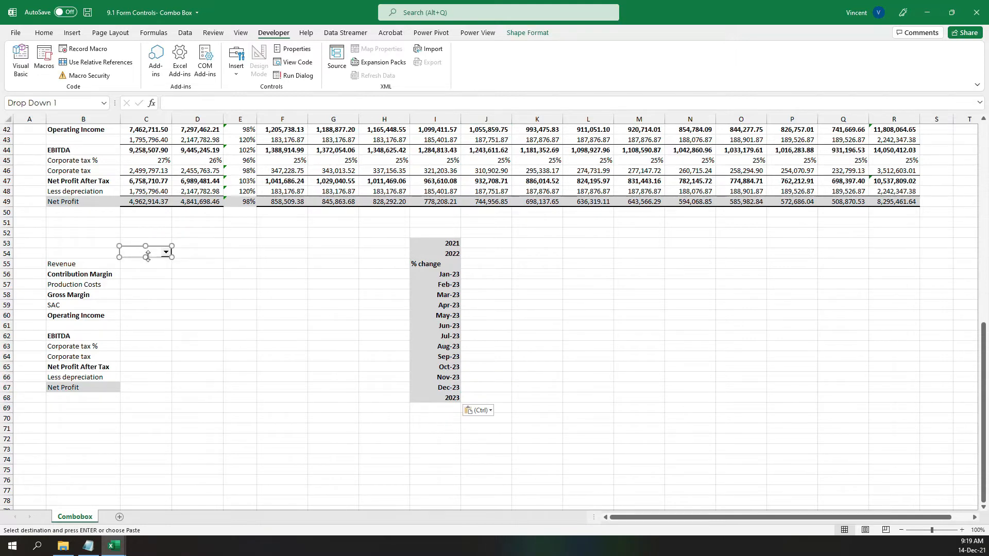
right_click(154, 258)
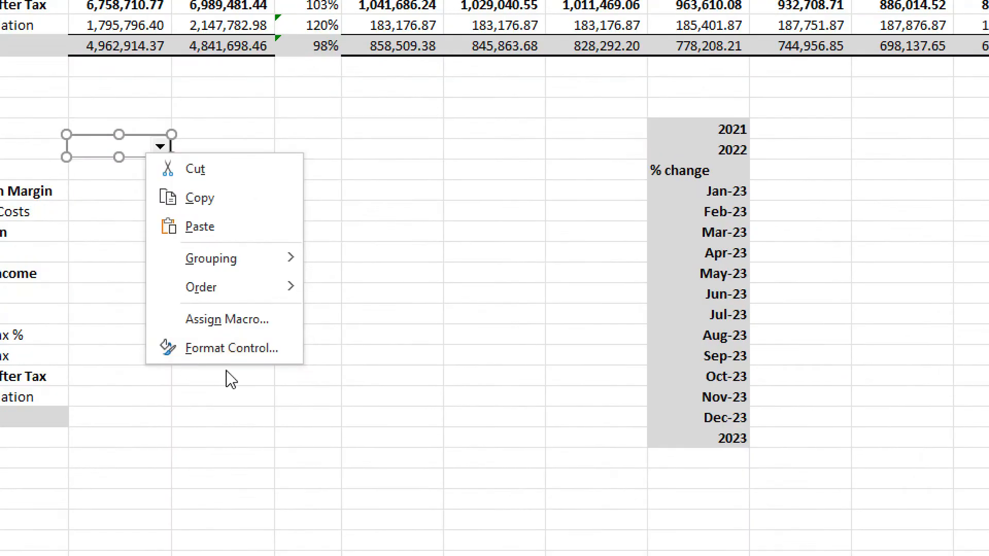
left_click(200, 353)
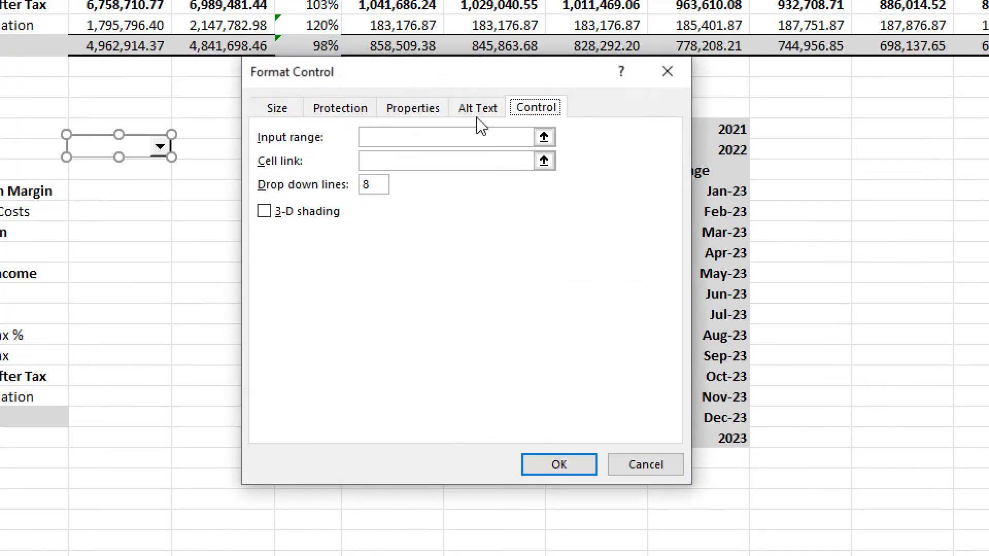
left_click_drag(458, 78, 353, 89)
left_click(346, 154)
left_click_drag(725, 133, 728, 442)
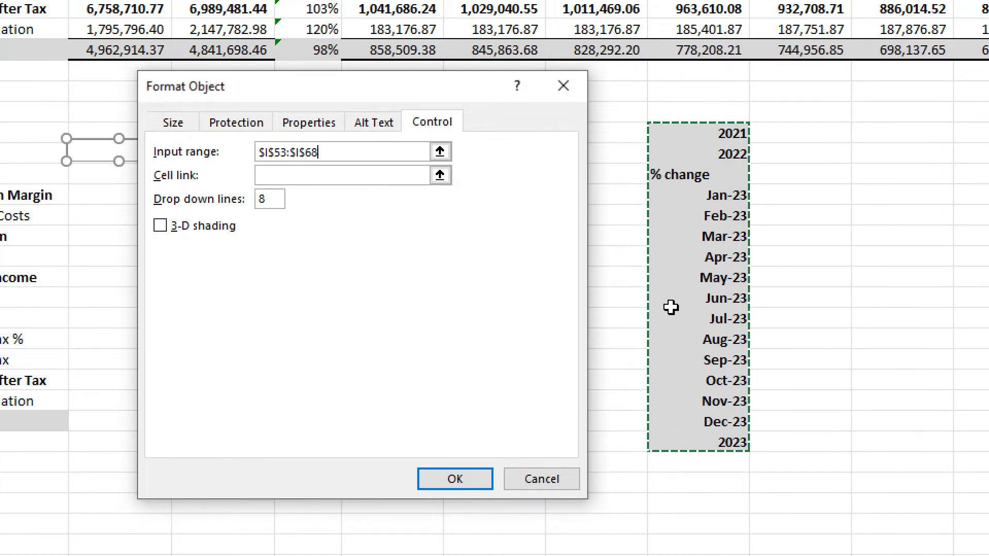
Set the combo box's cell link to $C$53, apply the settings and deselect the control
left_click(361, 176)
left_click_drag(350, 81, 465, 94)
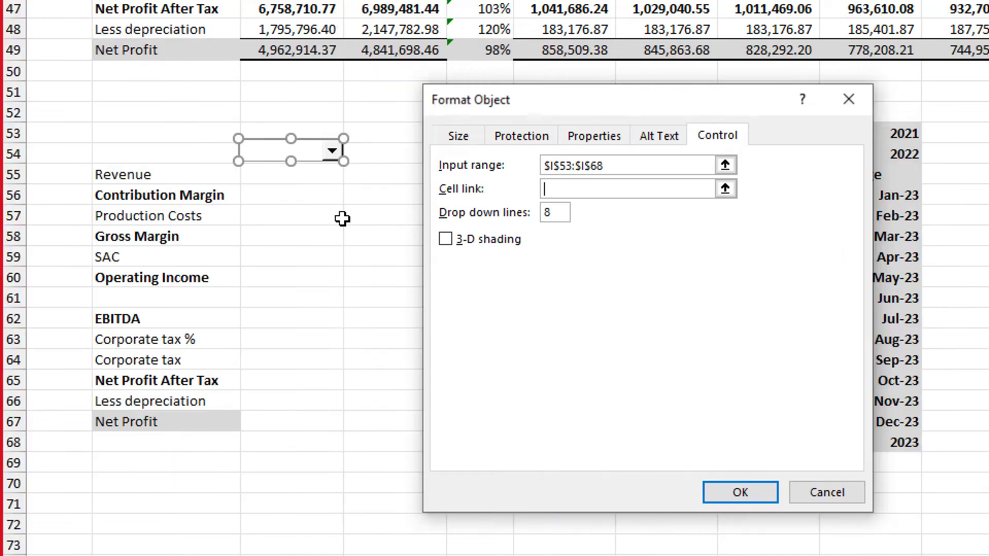
left_click(307, 127)
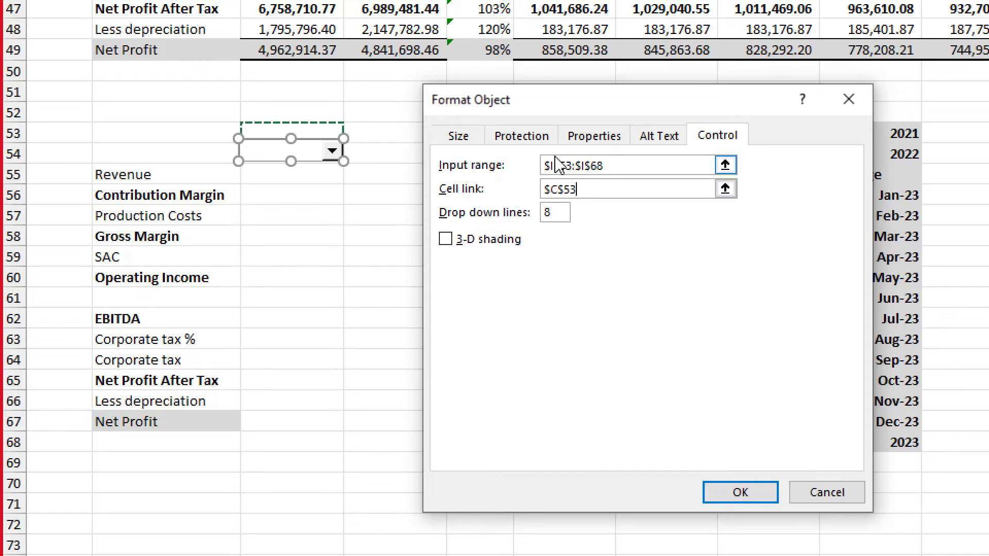
left_click_drag(668, 108, 520, 103)
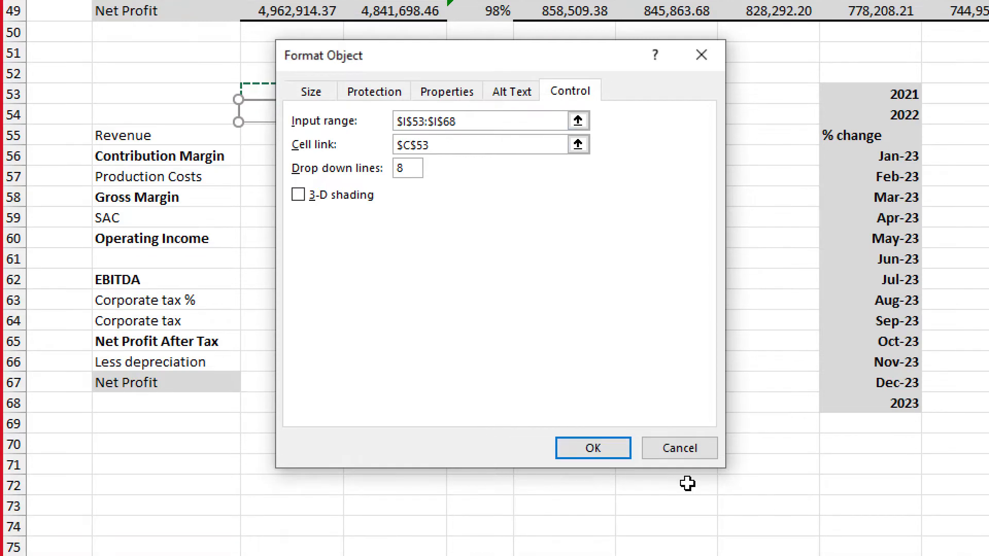
left_click(593, 448)
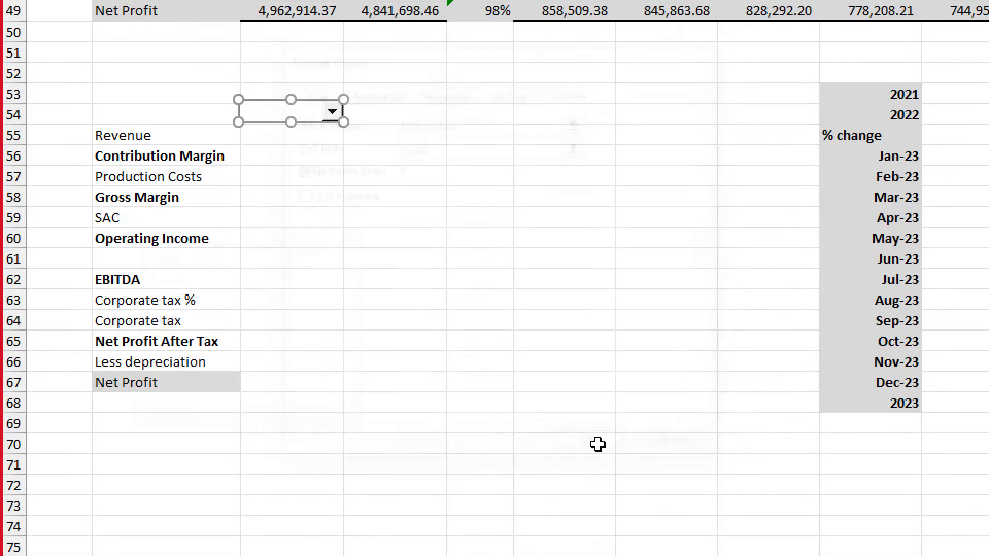
left_click(564, 93)
left_click(666, 175)
left_click(666, 320)
left_click(565, 361)
left_click(291, 299)
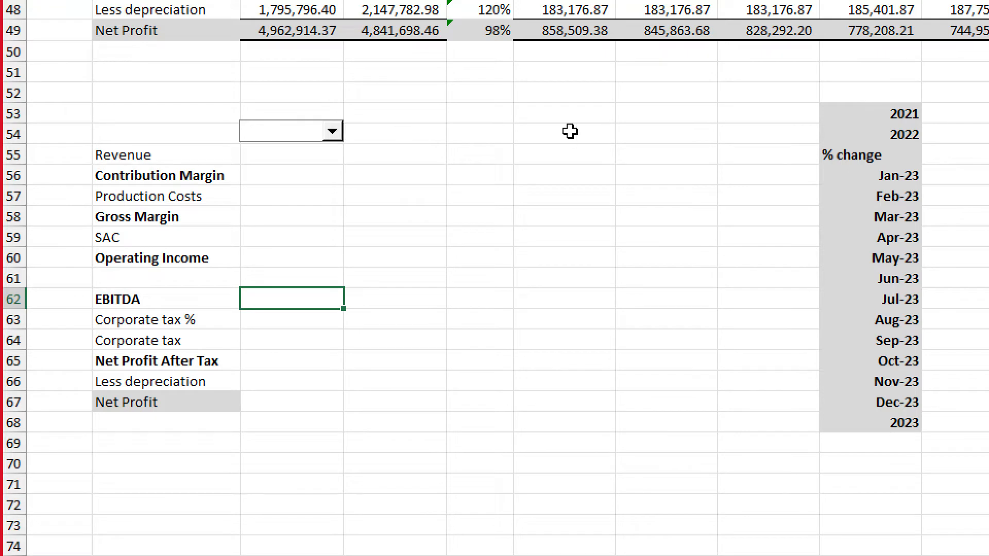
Test the combo box by choosing several periods from its list, ending with Nov-23
left_click(331, 133)
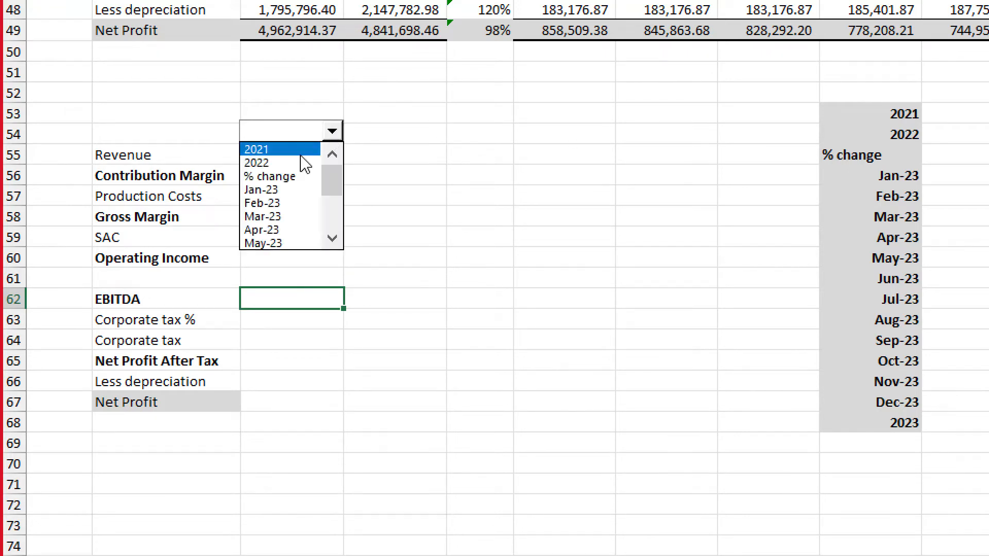
left_click(278, 190)
left_click(332, 133)
left_click(304, 201)
left_click(338, 133)
left_click(322, 194)
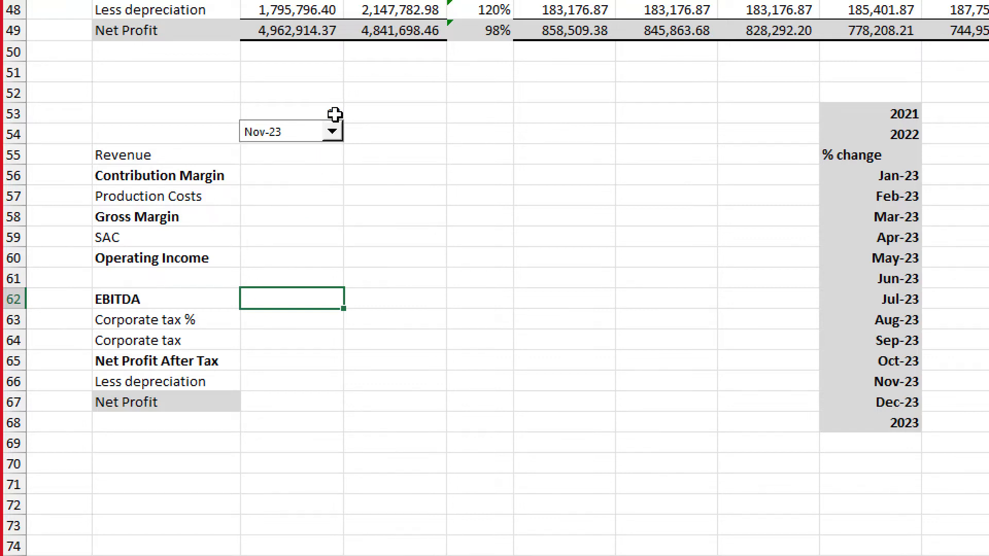
Select linked cell C53 to compare its index with the period list in I53:I68, and save the workbook
left_click(332, 135)
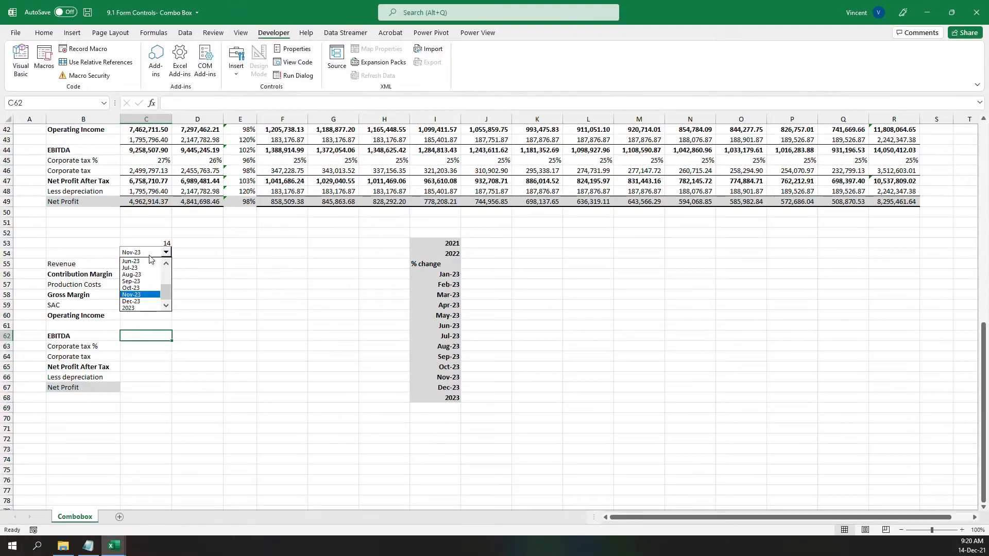
left_click(153, 240)
left_click(152, 241)
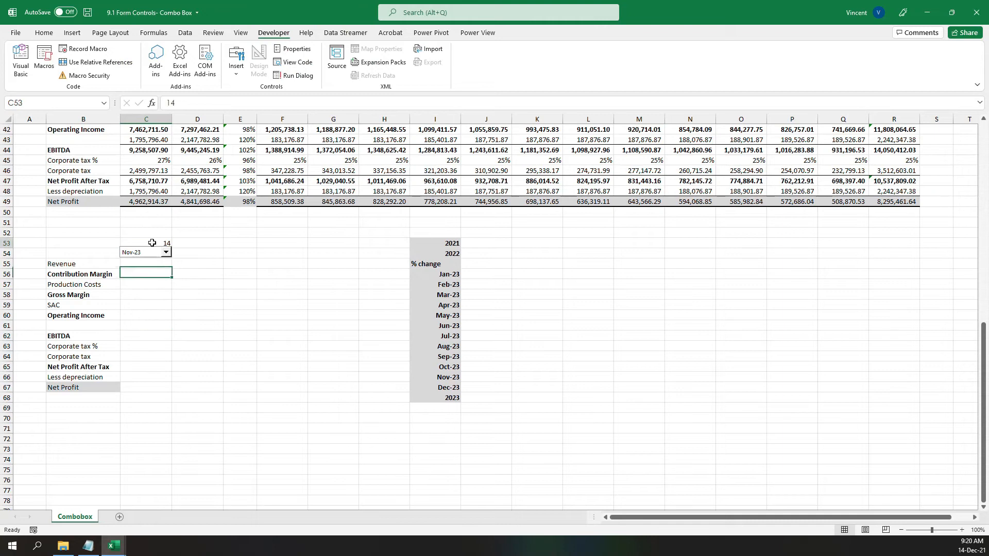
mouse_move(172, 235)
left_mouse_down()
mouse_move(121, 251)
mouse_move(154, 260)
left_mouse_up()
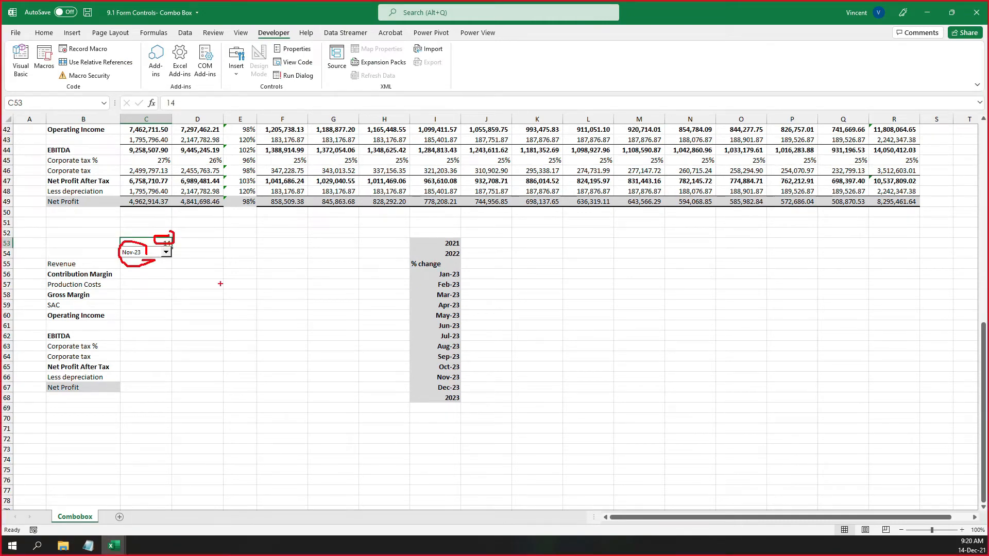
mouse_move(413, 236)
left_mouse_down()
mouse_move(460, 235)
mouse_move(450, 415)
mouse_move(415, 322)
mouse_move(425, 236)
mouse_move(459, 235)
left_mouse_up()
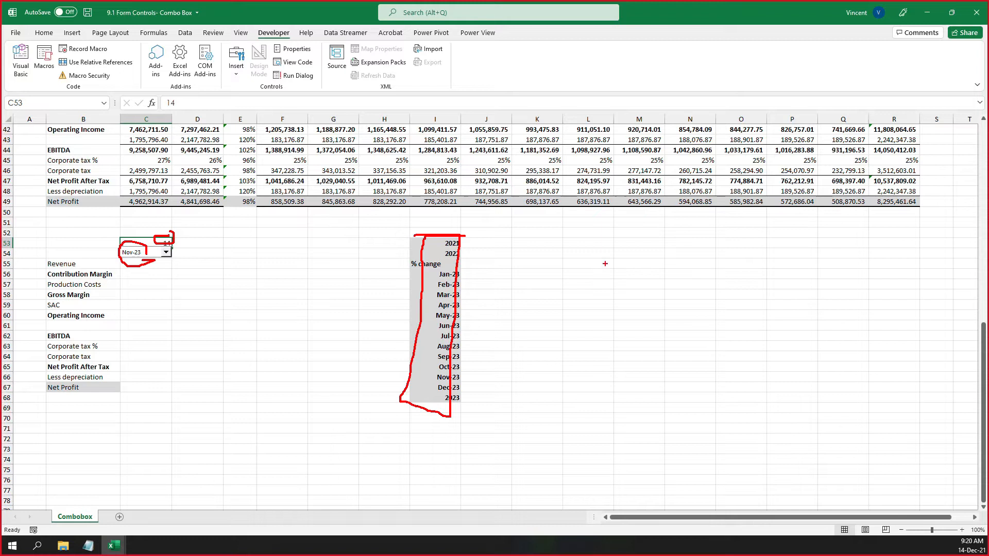
key("Escape")
key("ctrl+s")
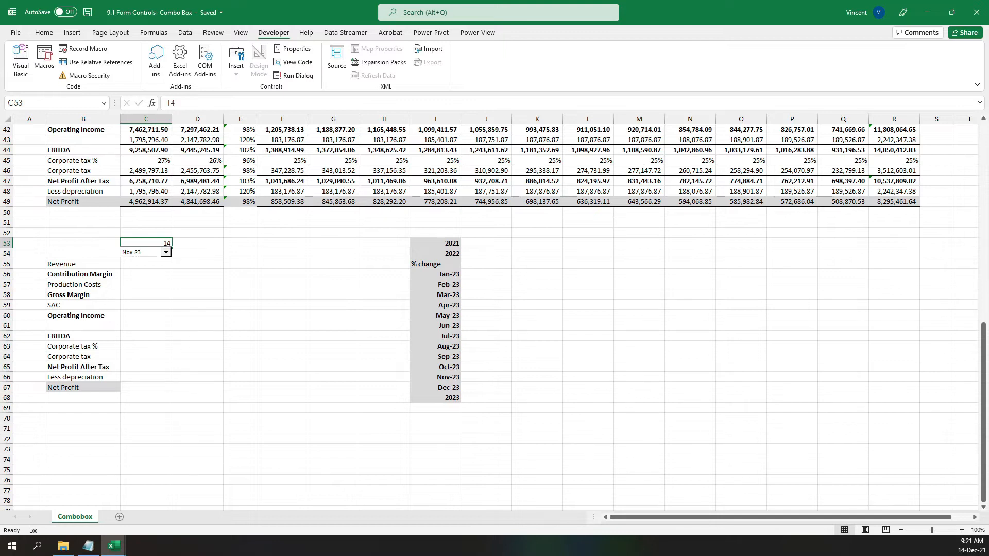
Review the summary labels in B55:B67 and the empty cells beside them against the financial table above
scroll(263, 415, "up", 2)
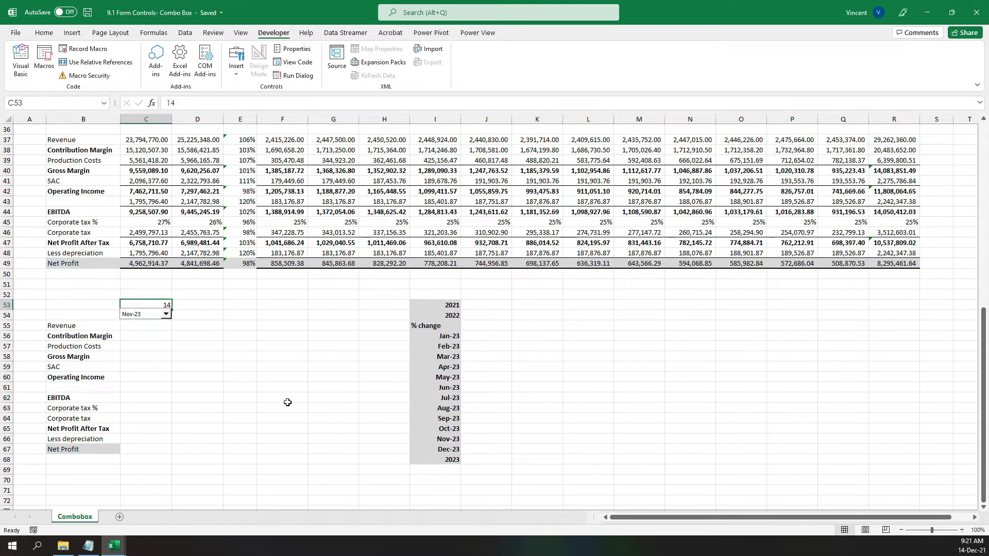
scroll(247, 410, "down", 2)
scroll(263, 361, "up", 2)
left_click_drag(133, 332, 148, 449)
left_click_drag(64, 326, 77, 449)
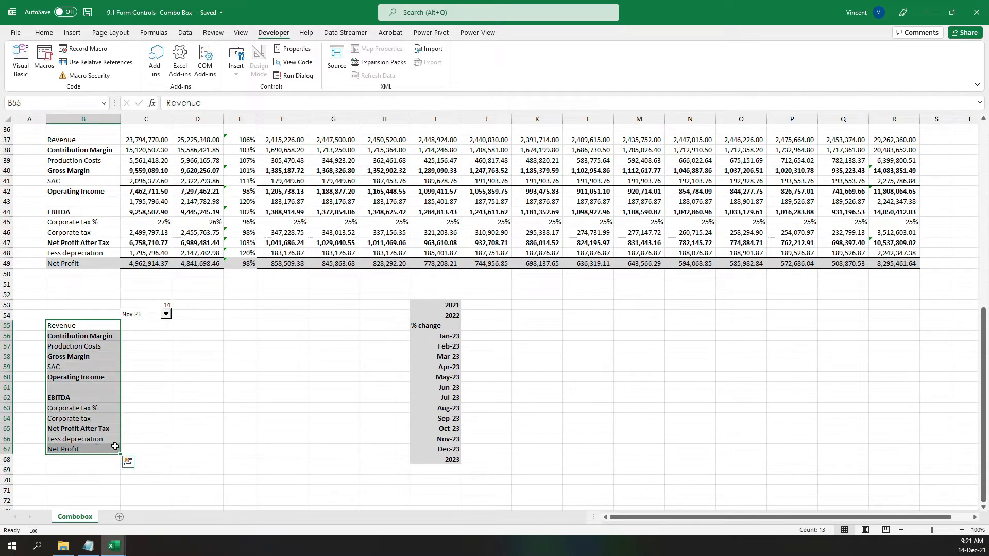
scroll(222, 472, "up", 4)
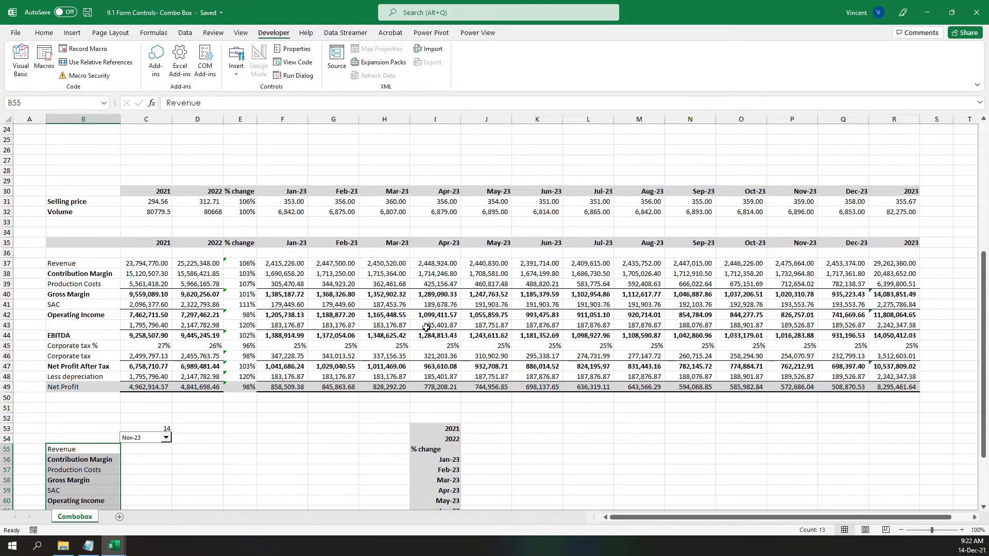
key("ctrl+2")
mouse_move(453, 268)
left_mouse_down()
mouse_move(533, 281)
mouse_move(524, 338)
left_mouse_up()
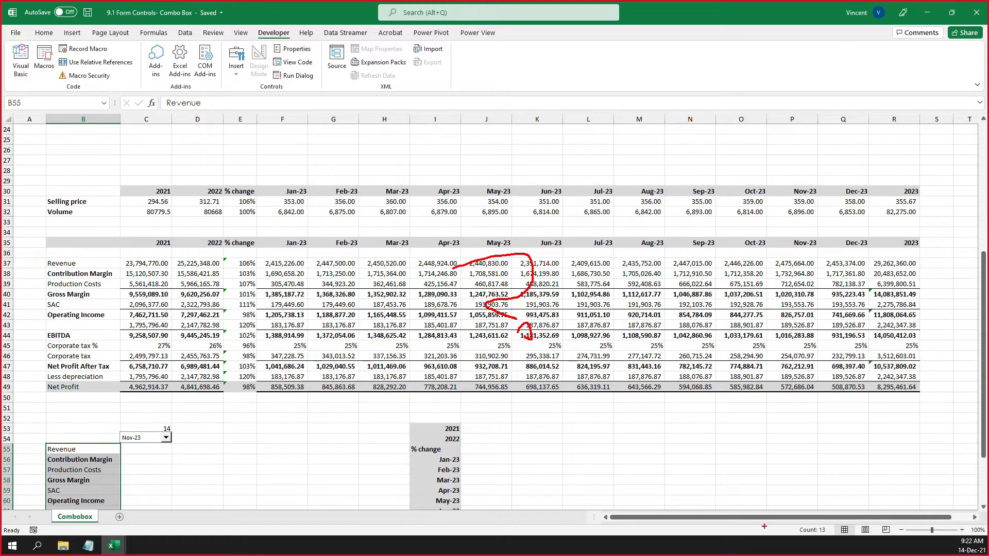
key("Escape")
scroll(228, 453, "down", 2)
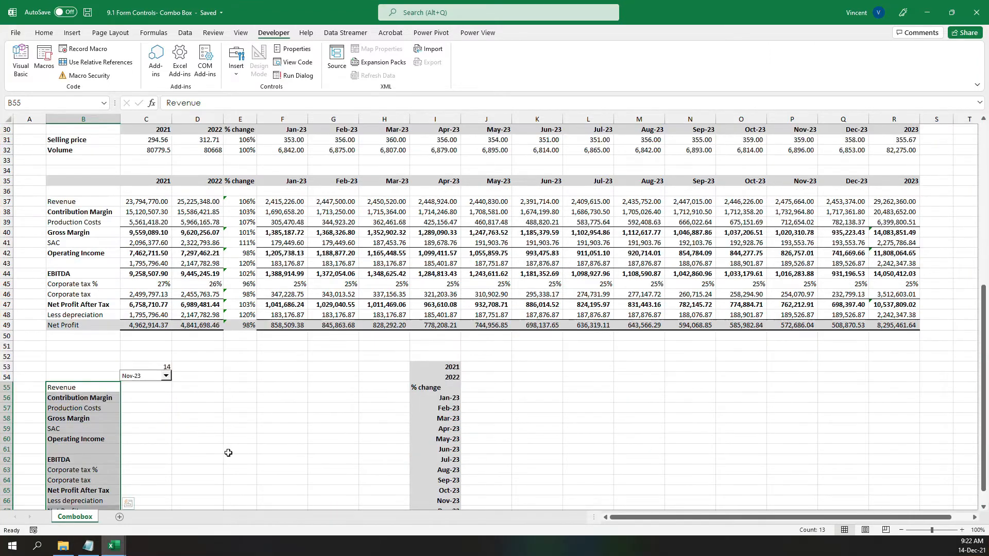
left_click(218, 406)
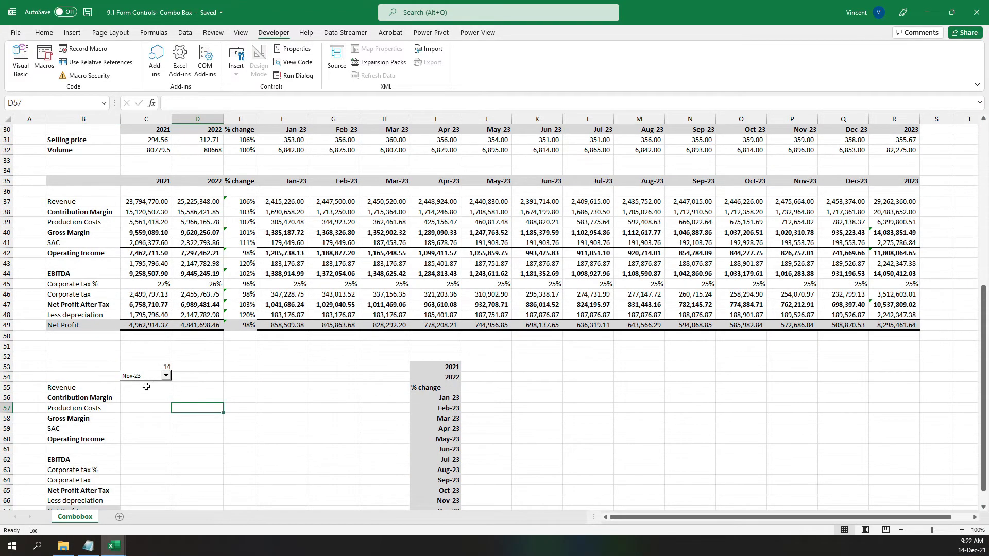
Select the financial table B35:R49 and examine how its row labels and period columns correspond to the summary labels
scroll(458, 428, "up", 3)
left_click_drag(670, 519, 557, 517)
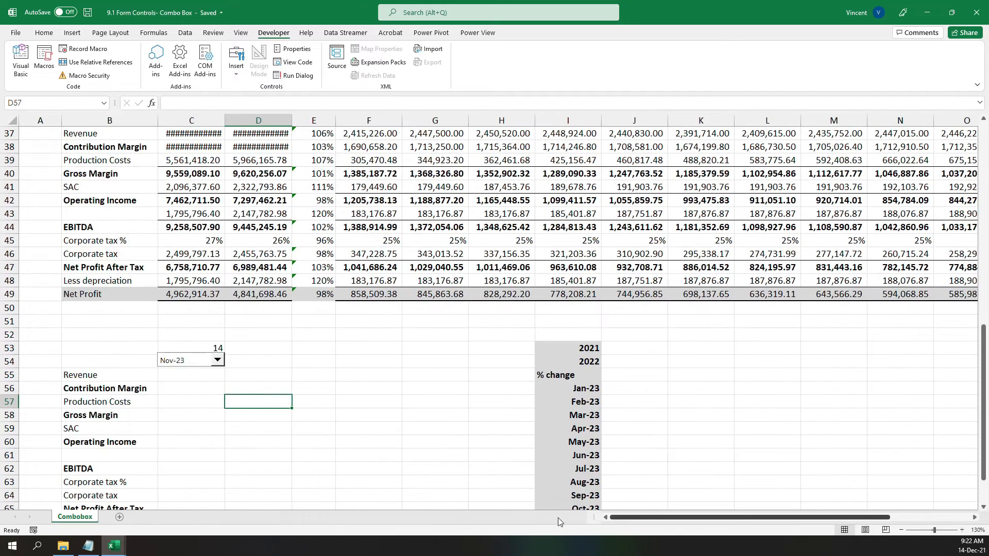
scroll(289, 259, "down", 3)
left_click_drag(94, 161, 912, 304)
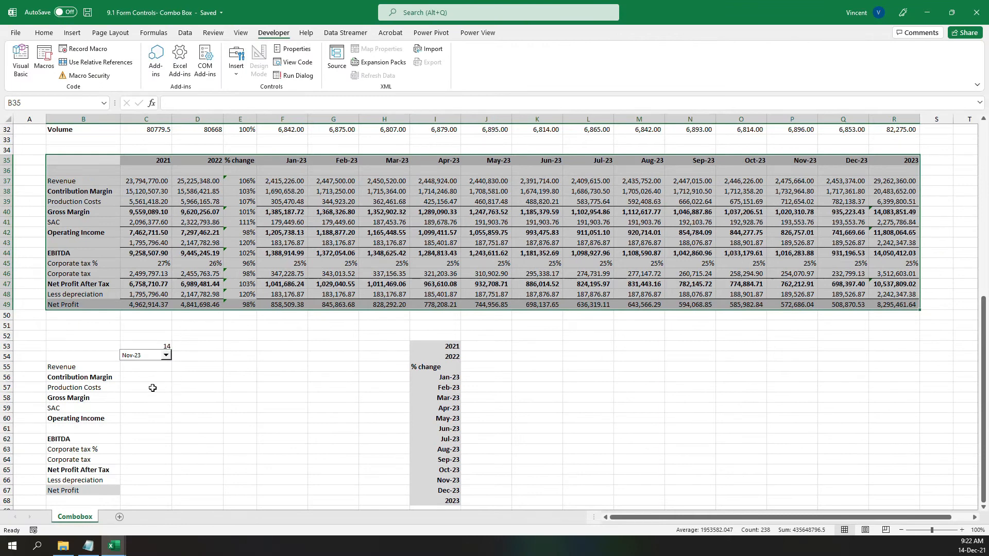
key("ctrl+2")
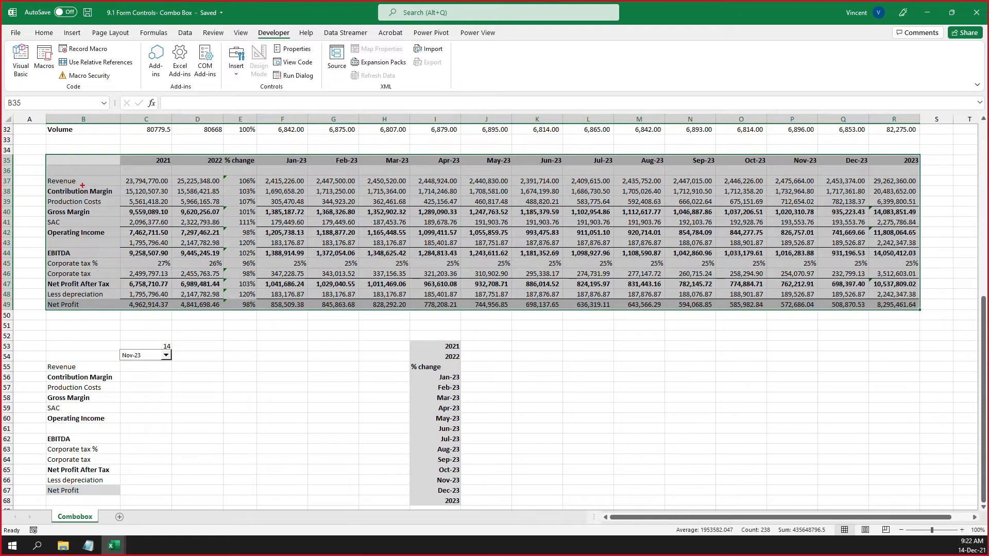
mouse_move(100, 378)
left_mouse_down()
mouse_move(35, 370)
mouse_move(46, 499)
mouse_move(97, 404)
mouse_move(88, 364)
mouse_move(70, 360)
left_mouse_up()
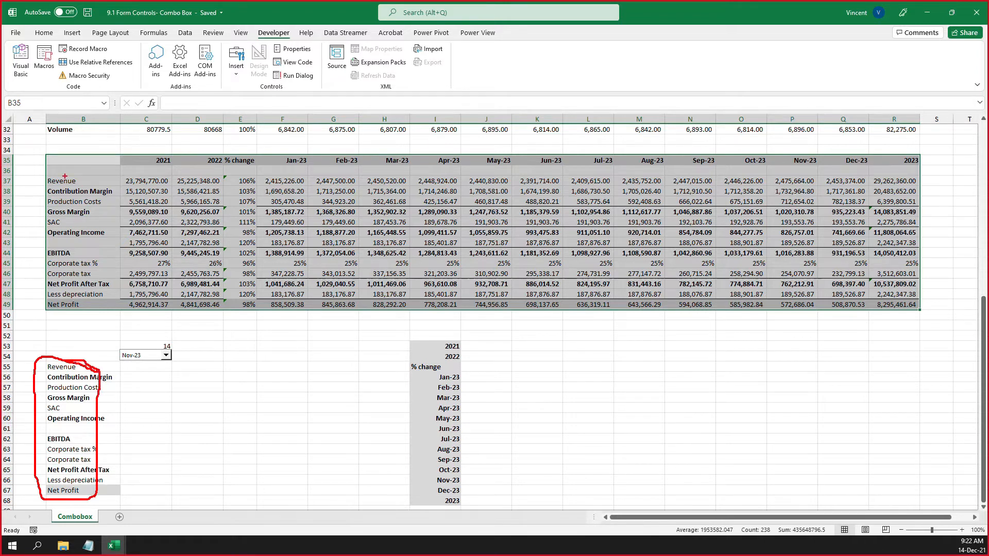
left_click_drag(75, 180, 79, 269)
left_click_drag(144, 206, 186, 235)
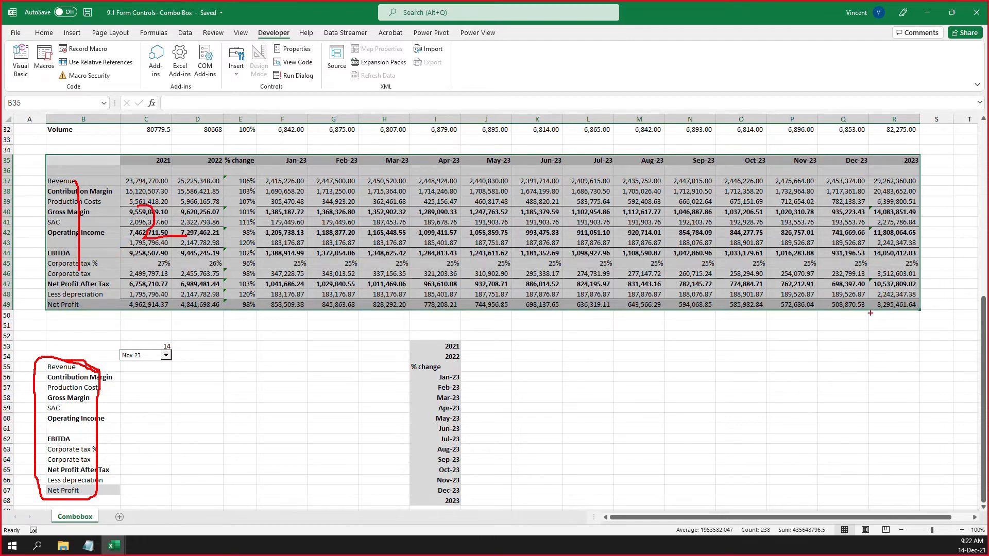
key("Escape")
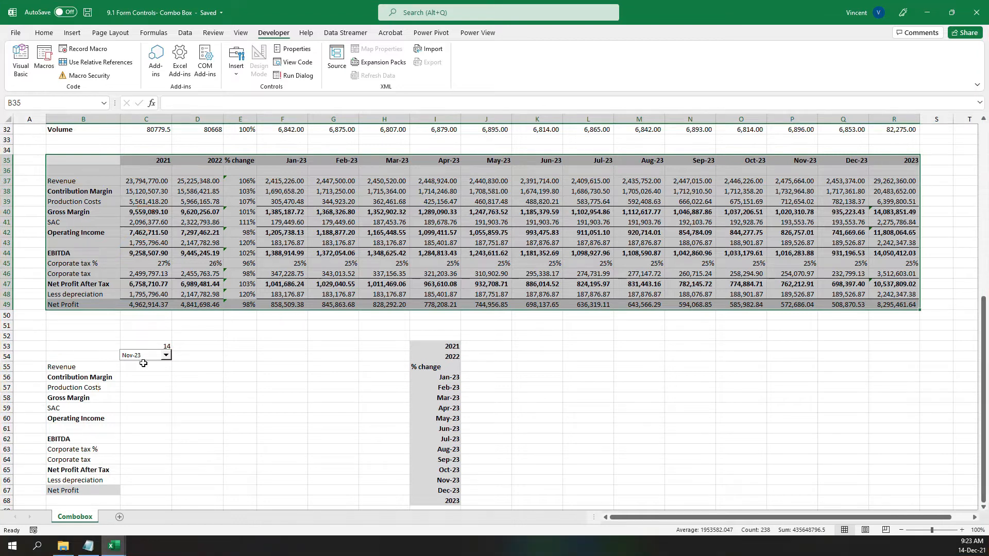
Set the combo box to 2021 and check the index in linked cell C53
left_click(166, 355)
scroll(152, 374, "up", 3)
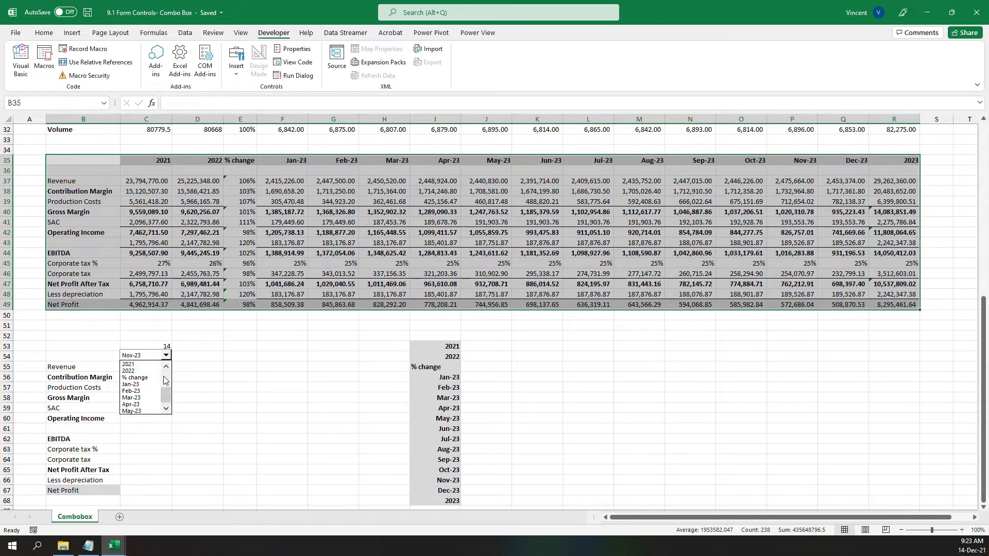
left_click(136, 364)
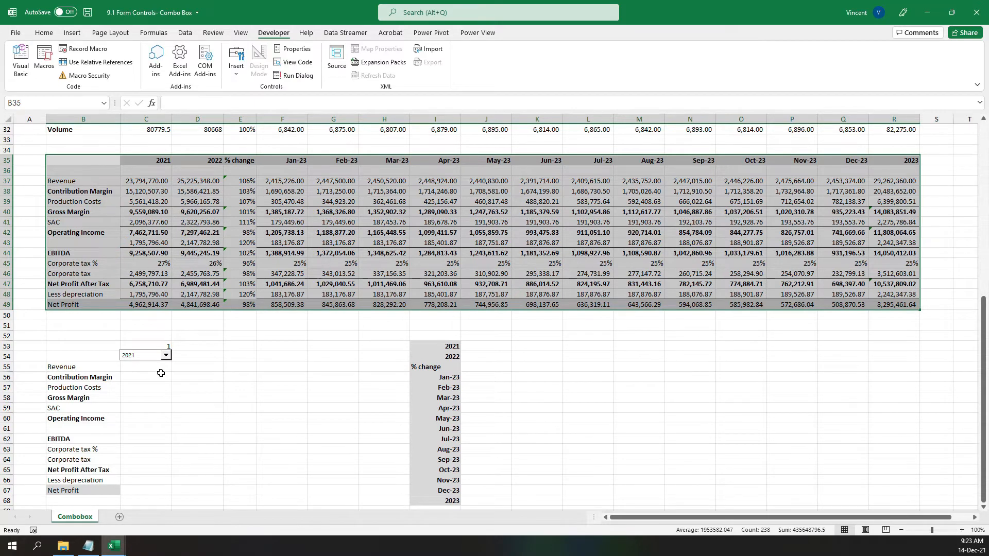
key("ctrl+2")
mouse_move(159, 355)
left_mouse_down()
mouse_move(168, 354)
mouse_move(150, 340)
mouse_move(184, 352)
left_mouse_up()
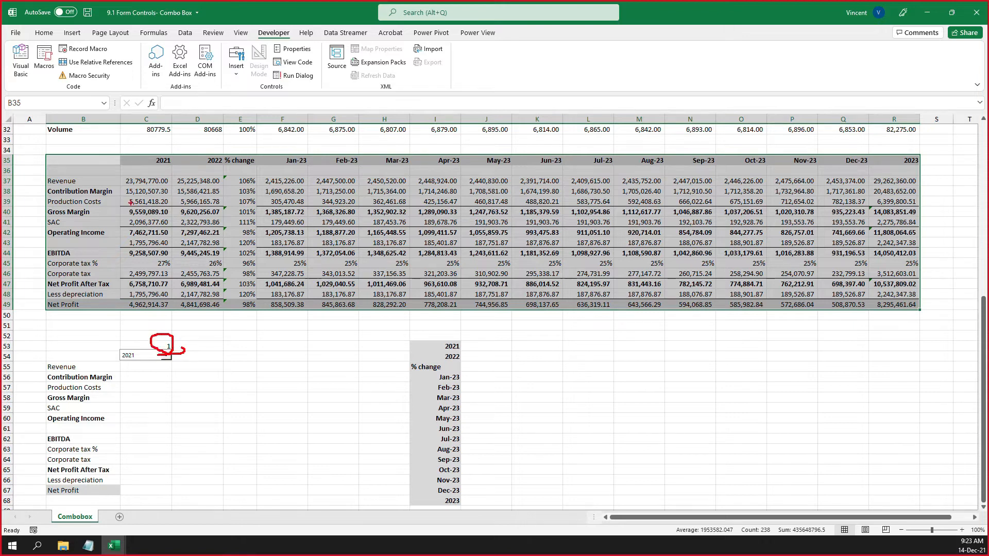
mouse_move(162, 157)
left_mouse_down()
mouse_move(142, 152)
mouse_move(176, 155)
left_mouse_up()
mouse_move(194, 330)
left_mouse_down()
mouse_move(166, 352)
mouse_move(189, 355)
left_mouse_up()
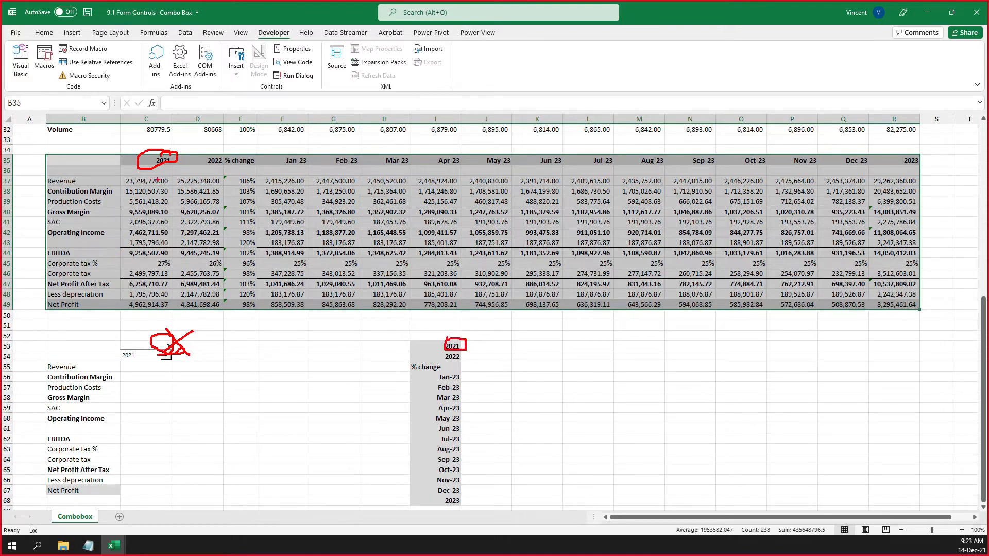
mouse_move(128, 139)
left_mouse_down()
mouse_move(119, 165)
mouse_move(156, 166)
left_mouse_up()
left_click_drag(200, 343, 246, 335)
left_click_drag(223, 325, 223, 368)
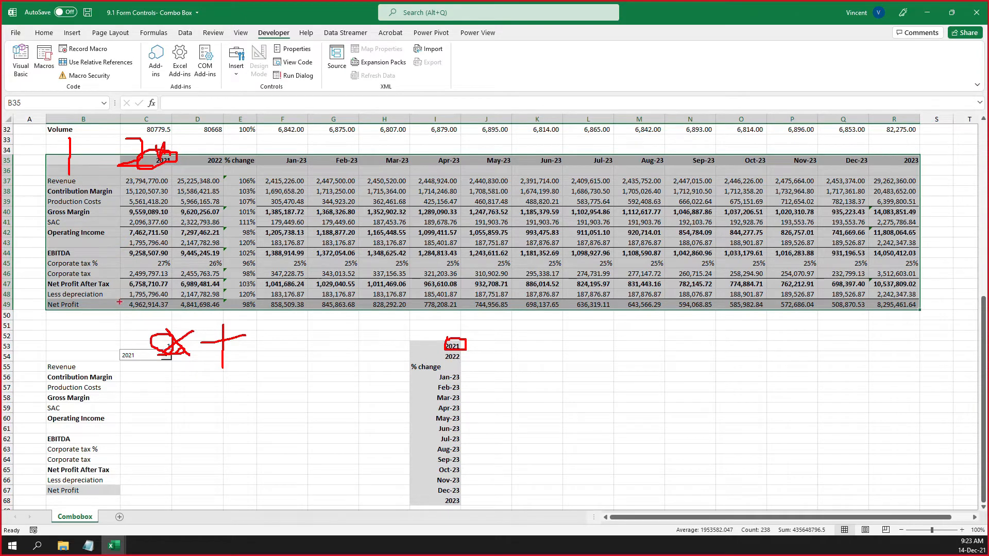
key("Escape")
Start a VLOOKUP formula in C55, beside the Revenue summary label, with B55 as the lookup value
scroll(206, 406, "up", 3)
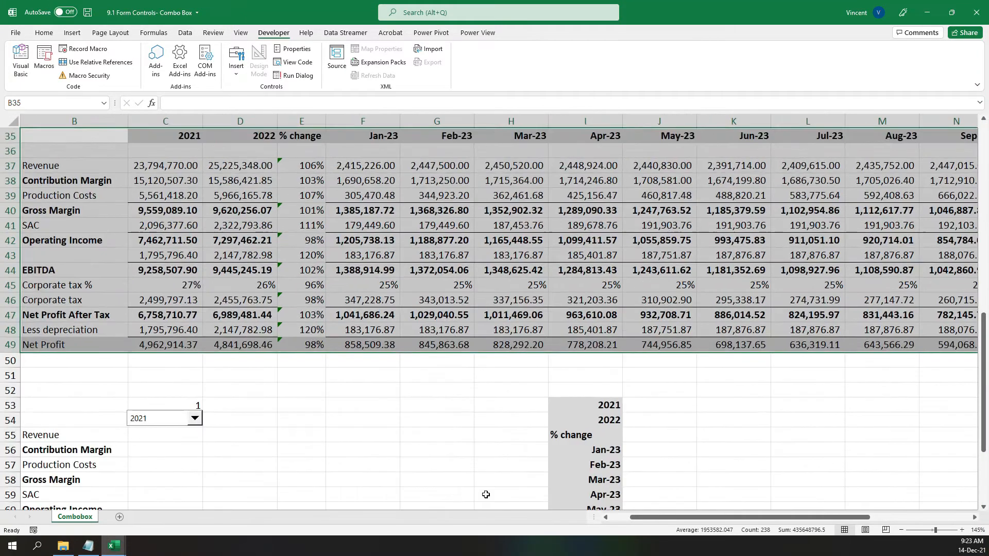
left_click_drag(721, 521, 557, 518)
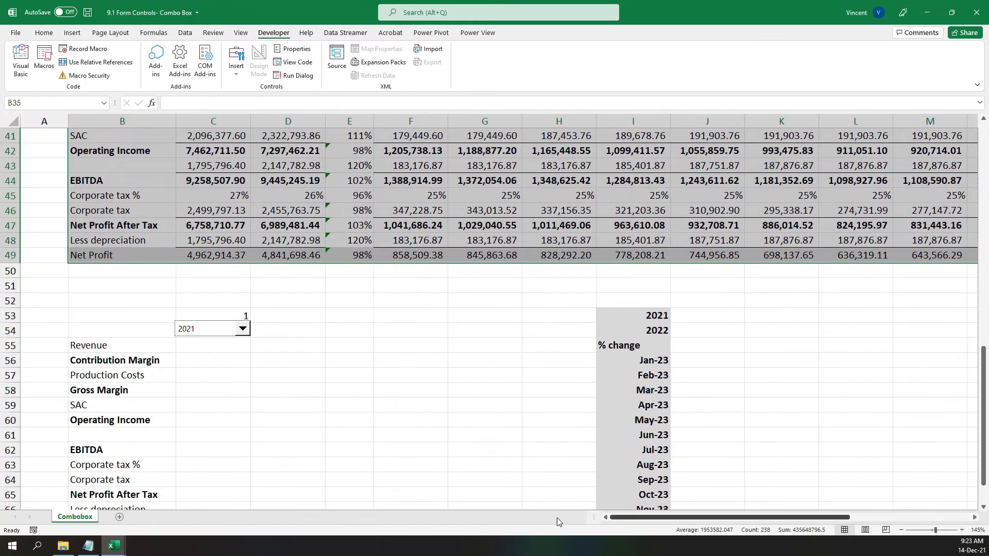
left_click(202, 343)
type("=vl")
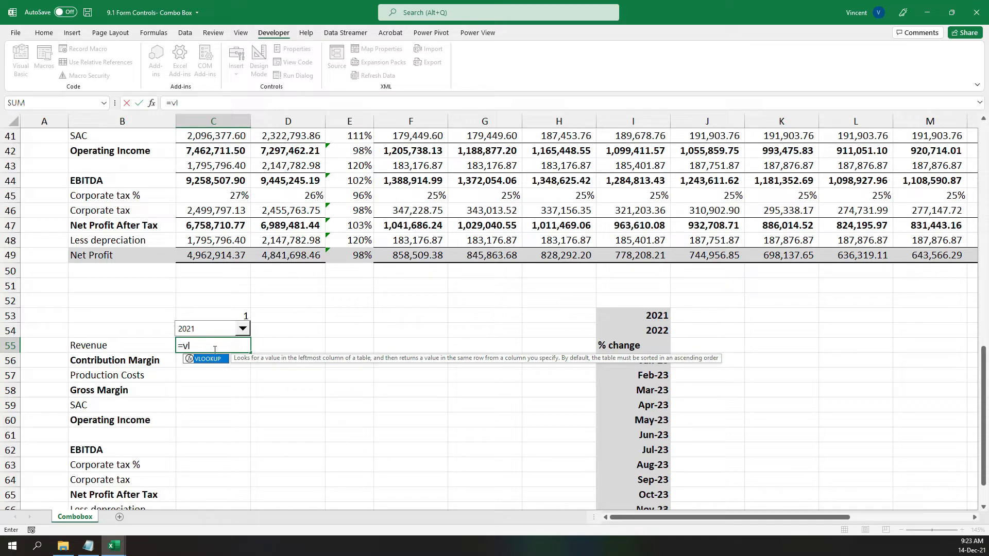
double_click(205, 360)
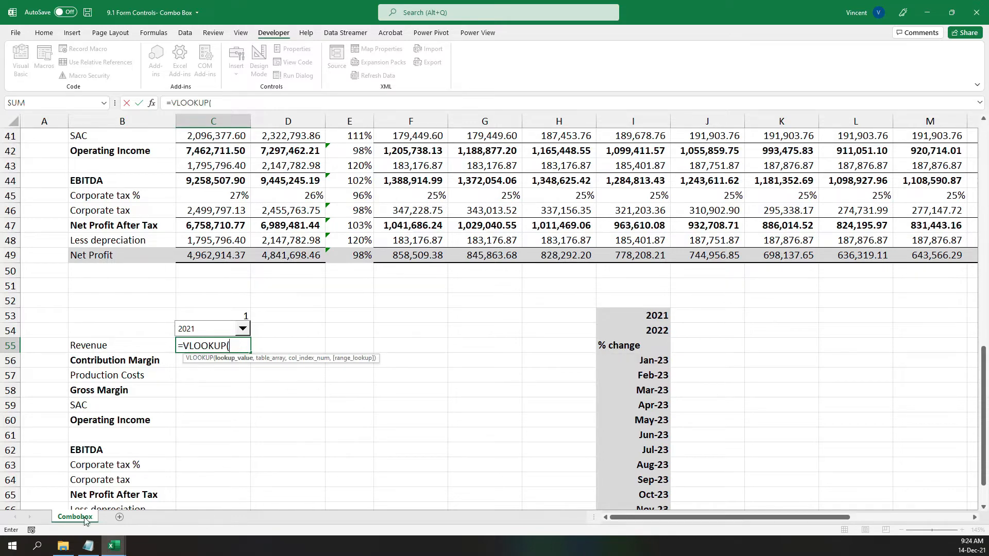
scroll(10, 422, "down", 1)
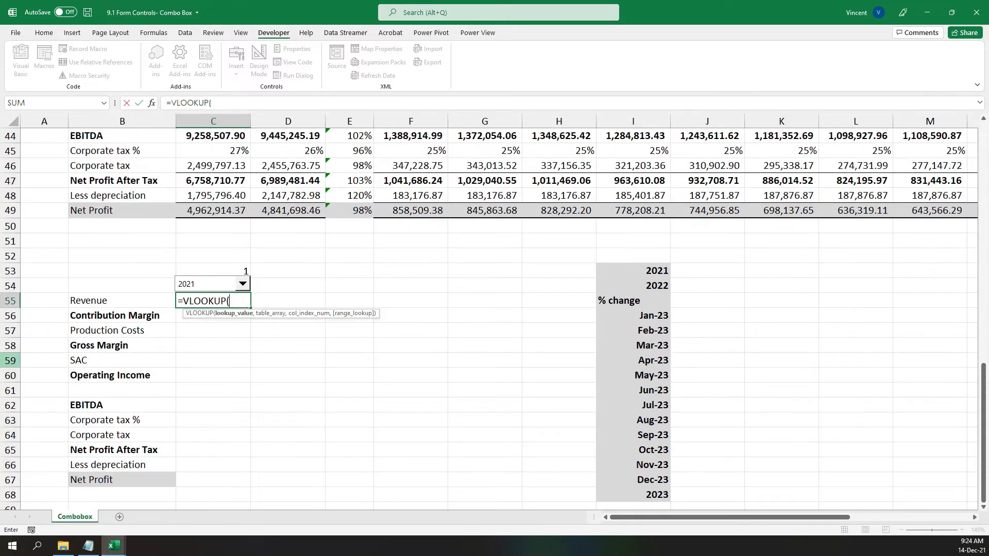
left_click(117, 300)
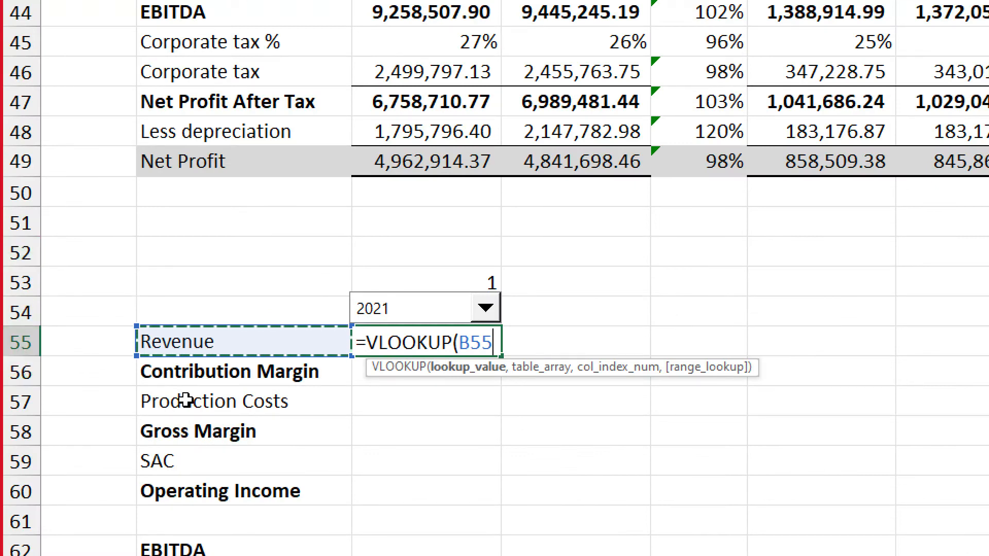
type(",")
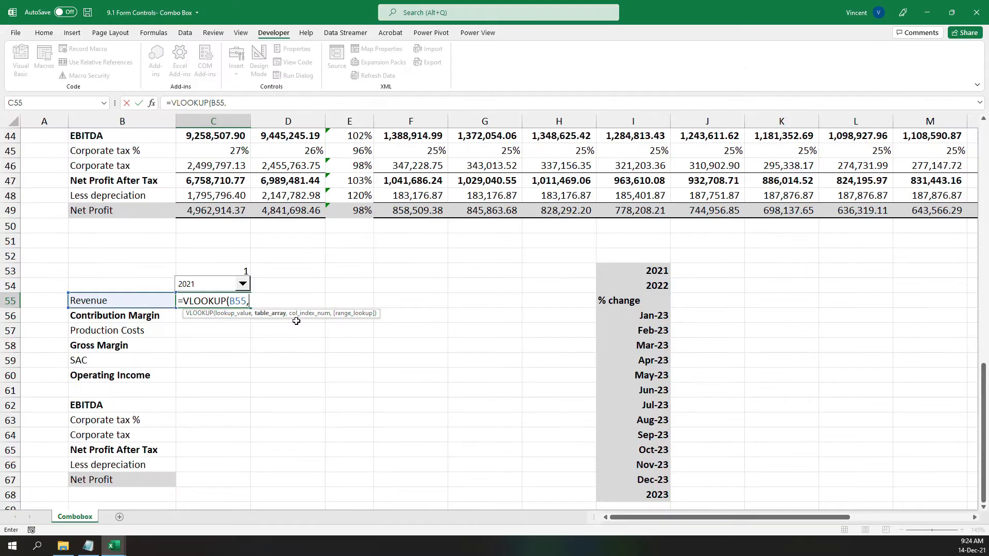
Add the financial table B35:R49 as the table array of the VLOOKUP in C55
scroll(200, 245, "up", 3)
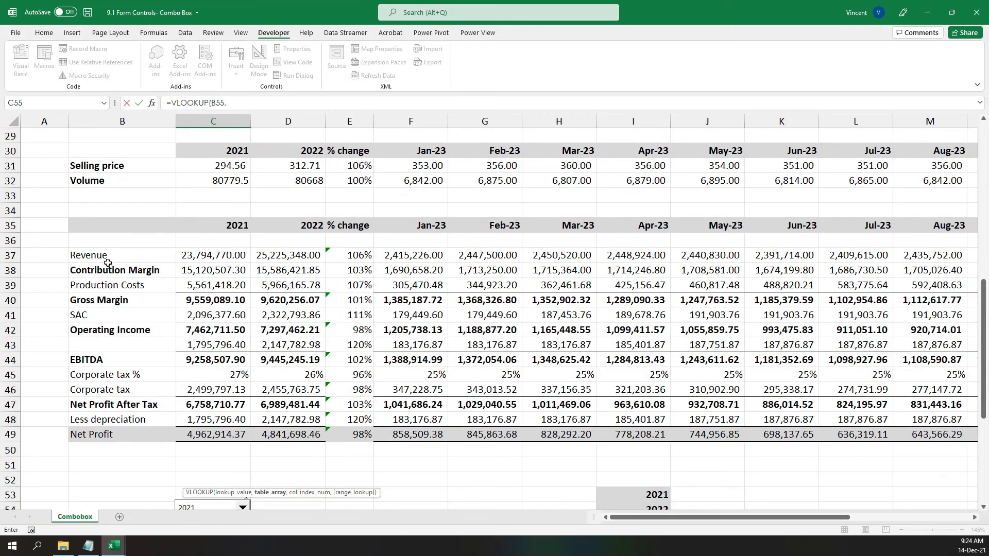
mouse_move(117, 229)
left_mouse_down()
mouse_move(126, 396)
mouse_move(151, 421)
mouse_move(150, 436)
mouse_move(229, 427)
mouse_move(968, 435)
mouse_move(912, 435)
left_mouse_up()
left_click_drag(742, 517, 617, 517)
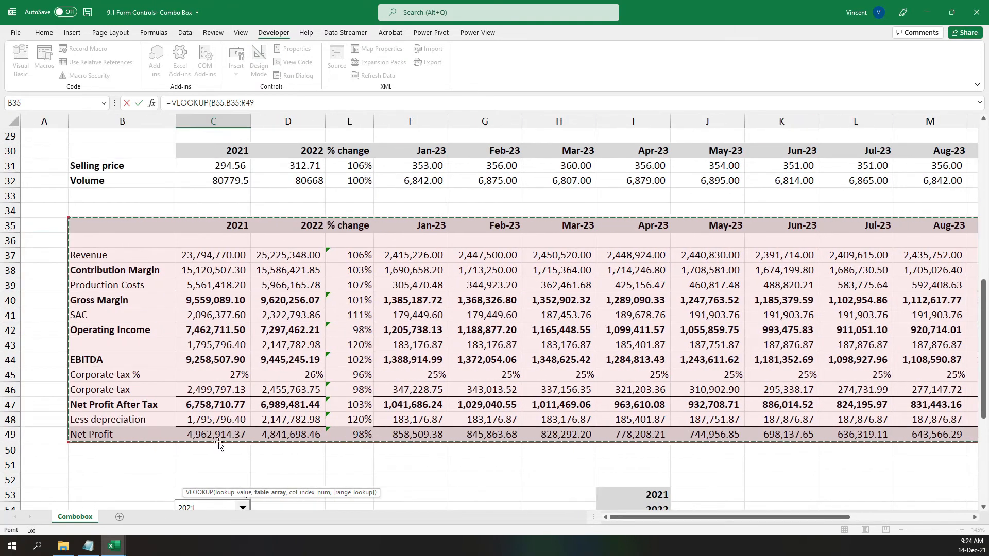
scroll(219, 444, "down", 5)
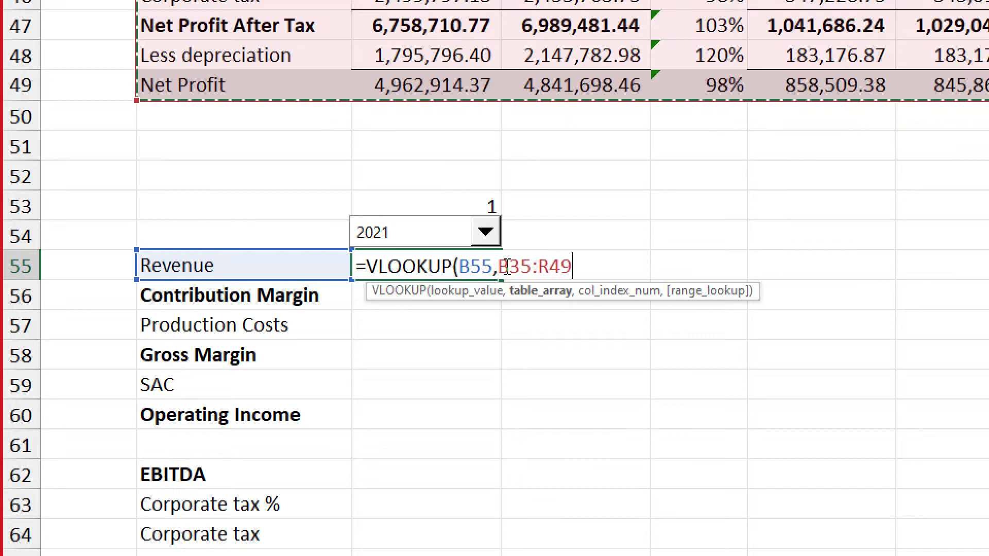
type(",")
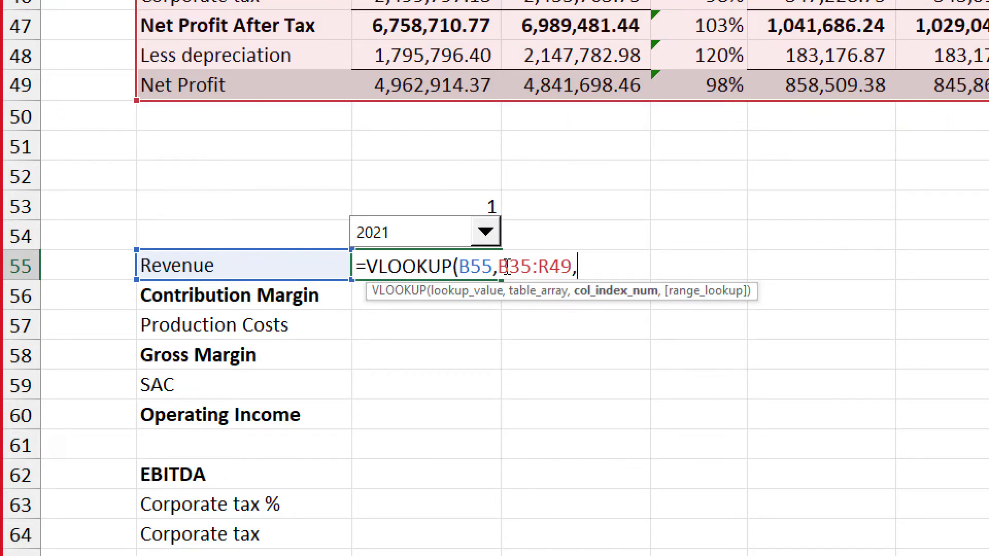
Set the VLOOKUP's column index to C53+1 and its range lookup to FALSE for an exact match
left_click(442, 203)
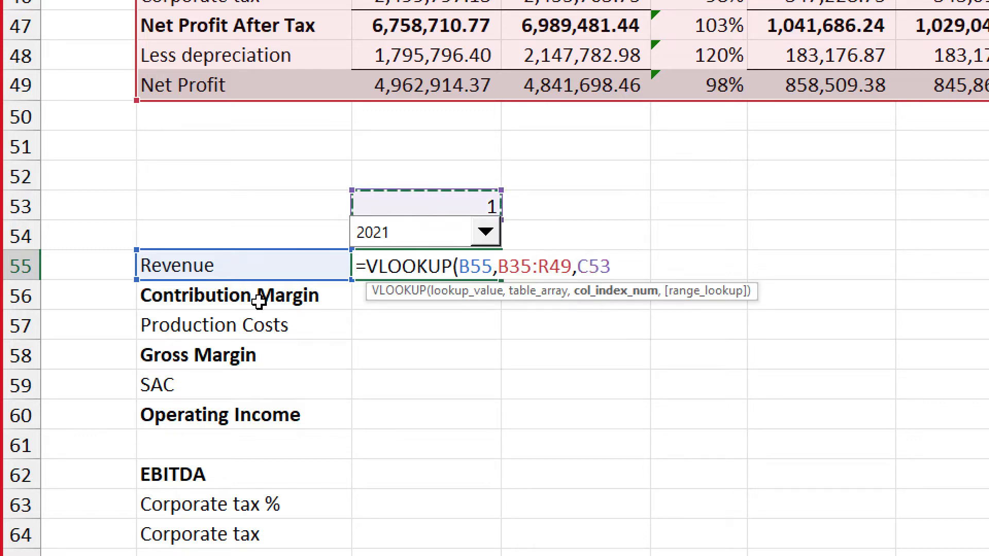
type("+1")
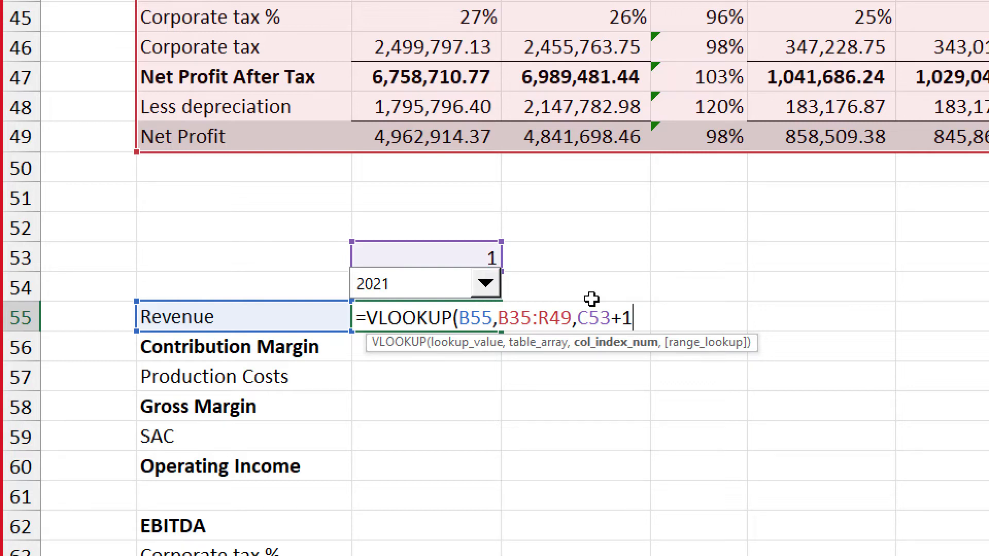
type(",")
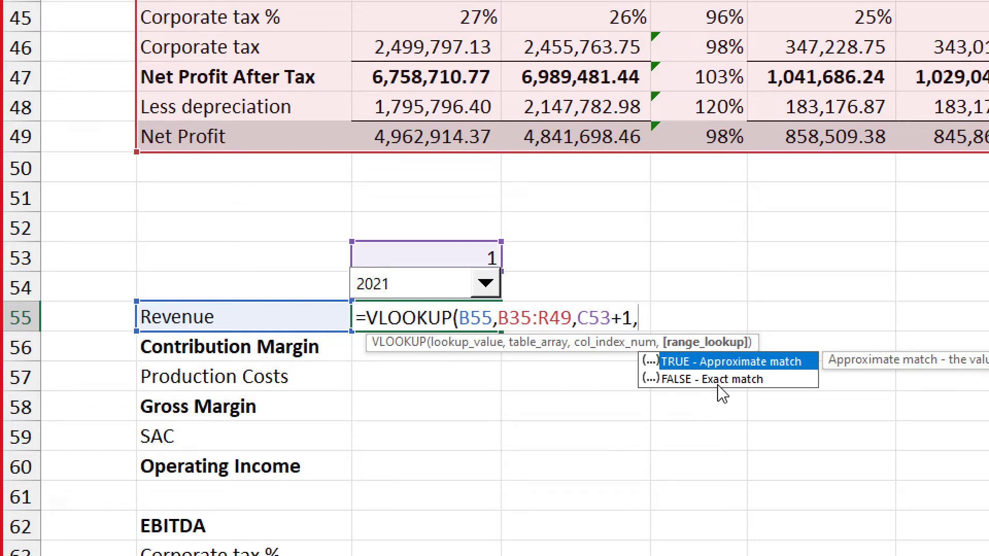
double_click(719, 381)
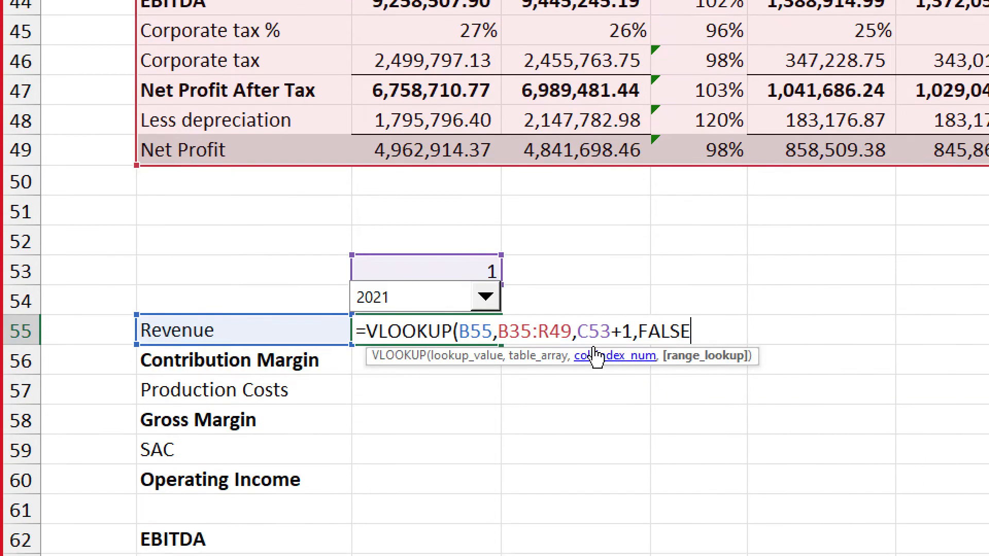
Lock the references in the C55 formula as $B$35:$R$49 and C$53, and commit the formula
left_click(521, 331)
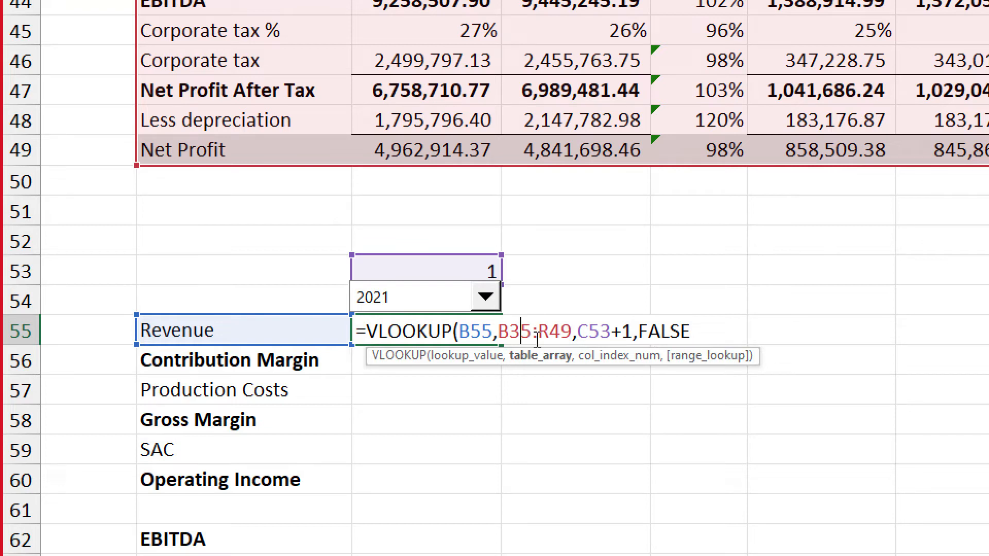
key("F4")
left_click(582, 330)
key("F4")
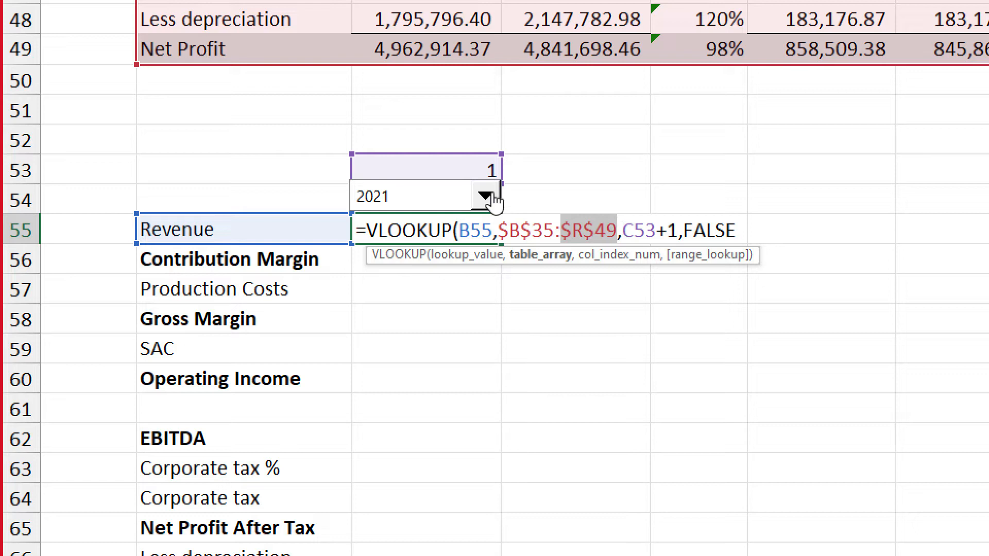
left_click(636, 229)
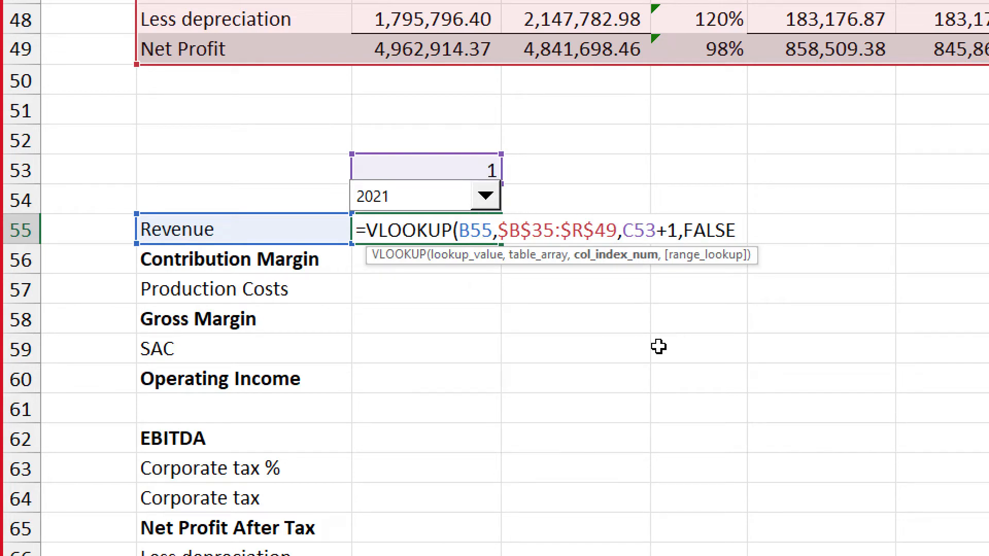
type("$")
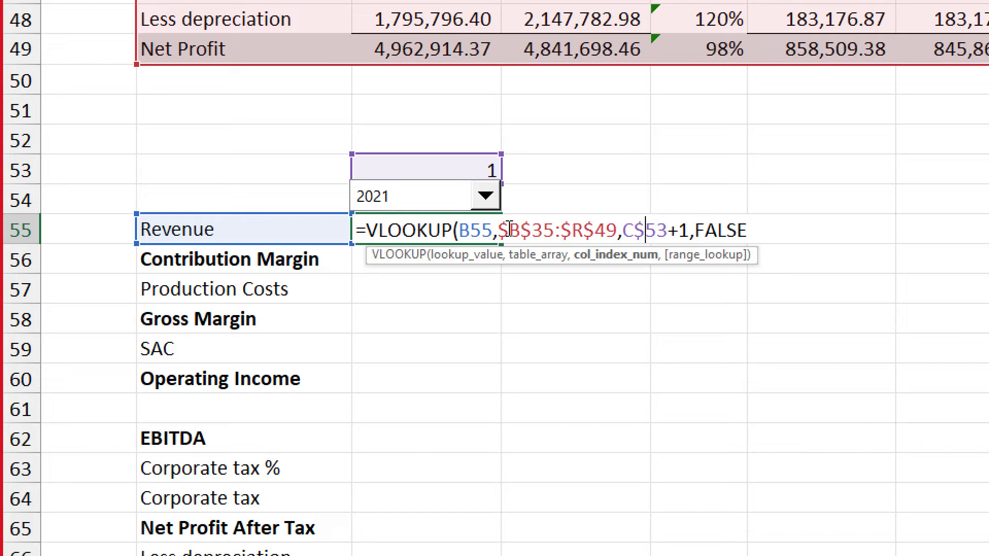
key("Return")
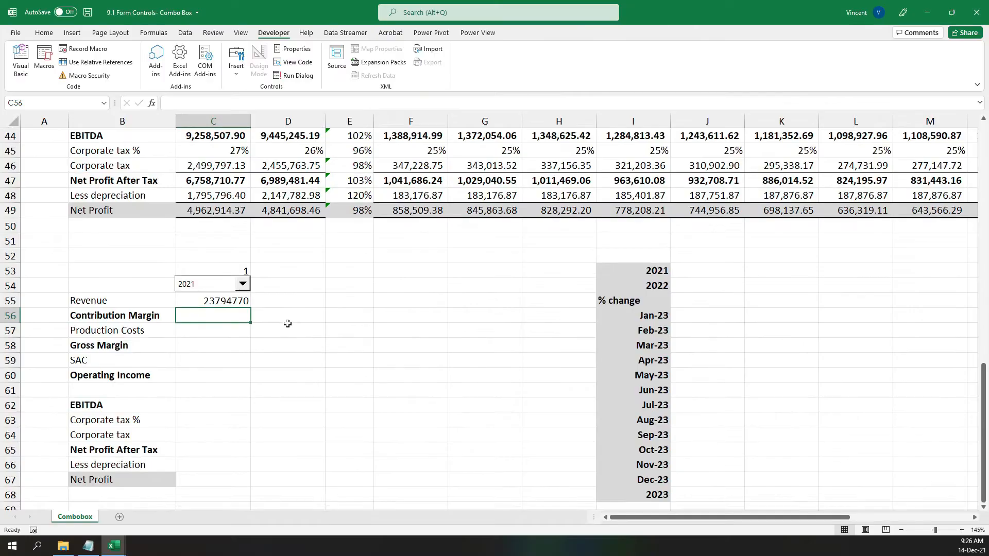
Apply the comma number style to the Revenue result in C55
scroll(556, 276, "up", 3)
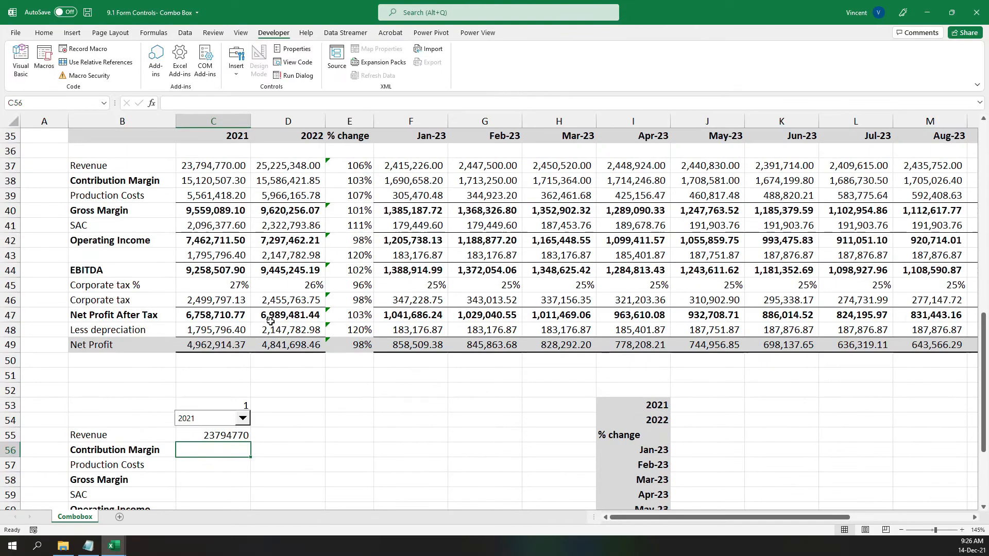
left_click(246, 434)
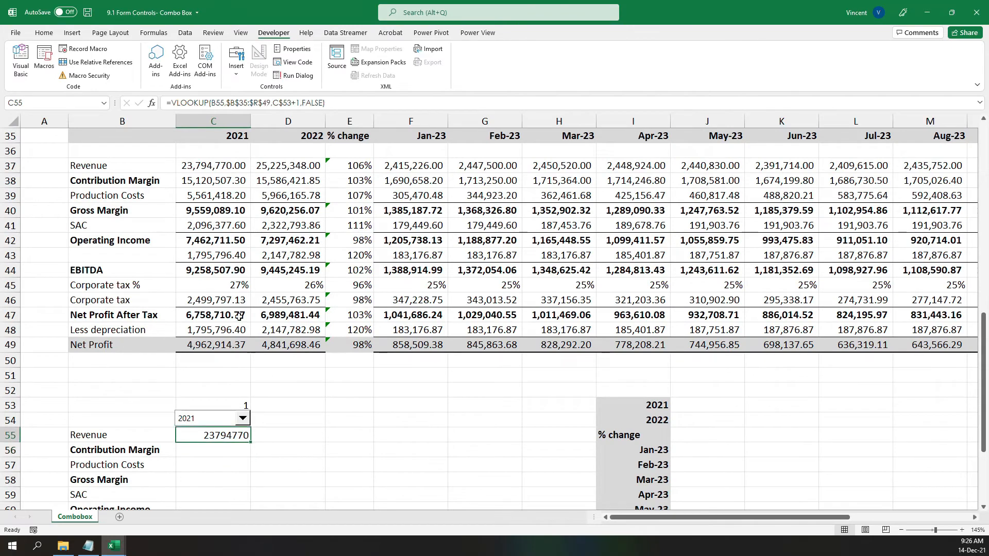
left_click(44, 33)
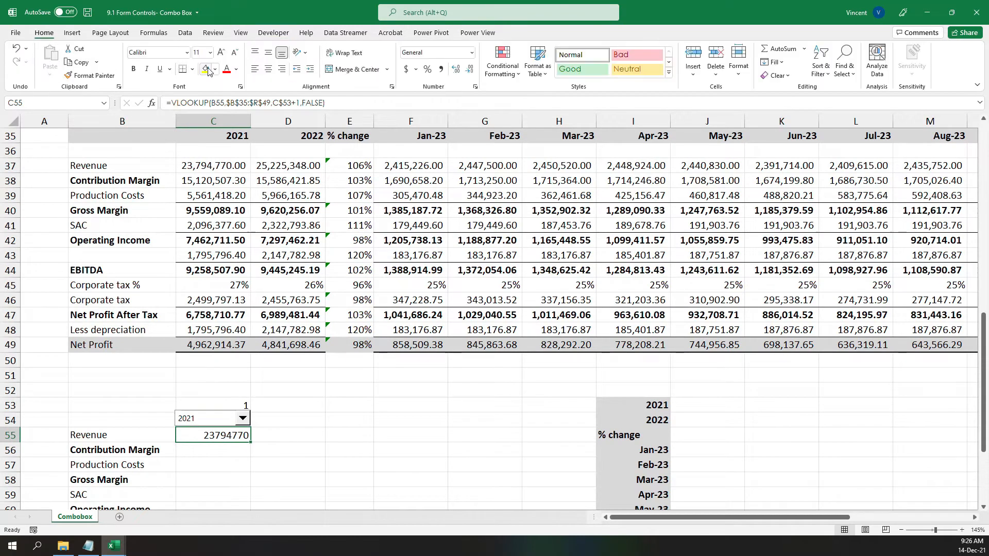
left_click(440, 69)
Fill the C55 formula down through C67 and compare the results with the financial table above
scroll(251, 392, "down", 3)
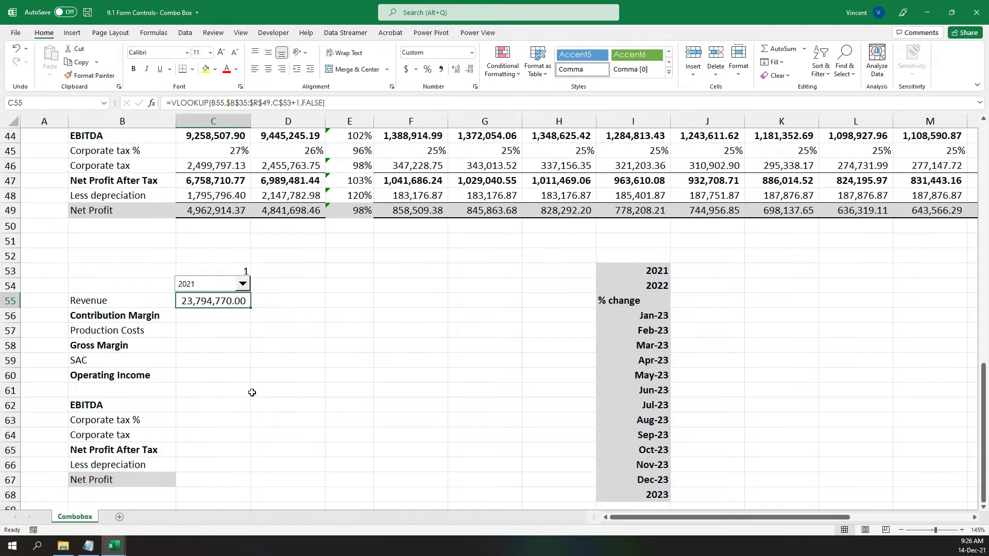
double_click(247, 309)
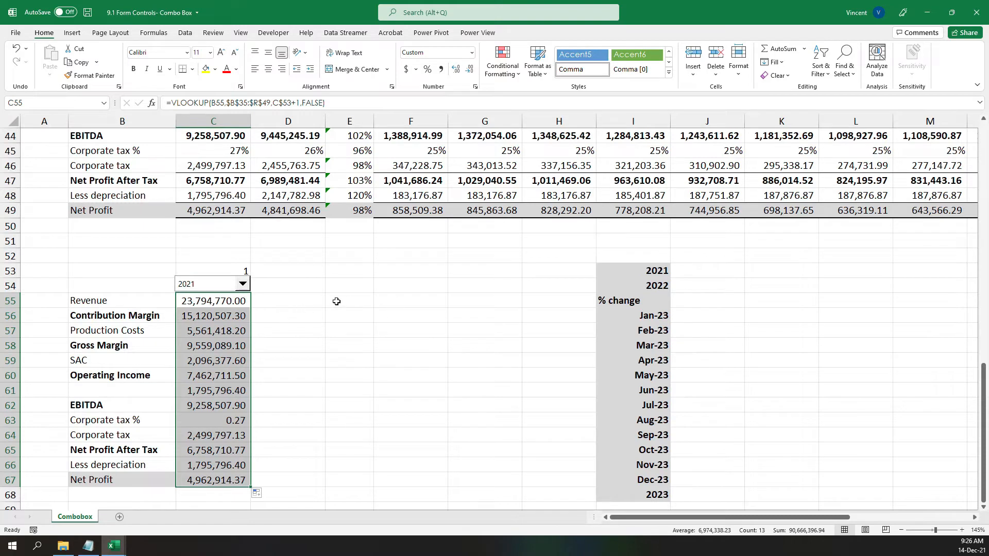
scroll(337, 301, "up", 4)
scroll(317, 284, "down", 5)
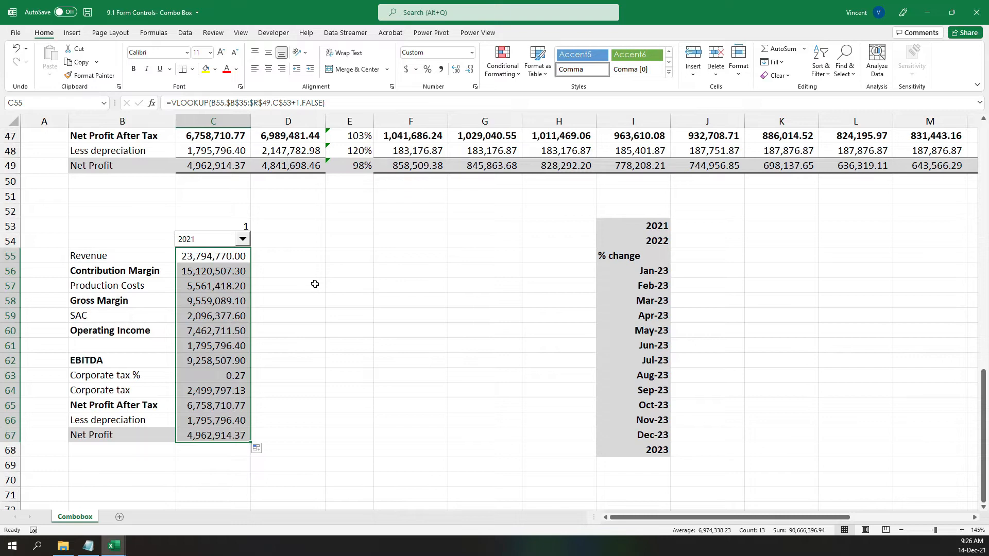
Inspect the lookup formulas in the Corporate tax % cell C63 and the Revenue cell C55
left_click(211, 379)
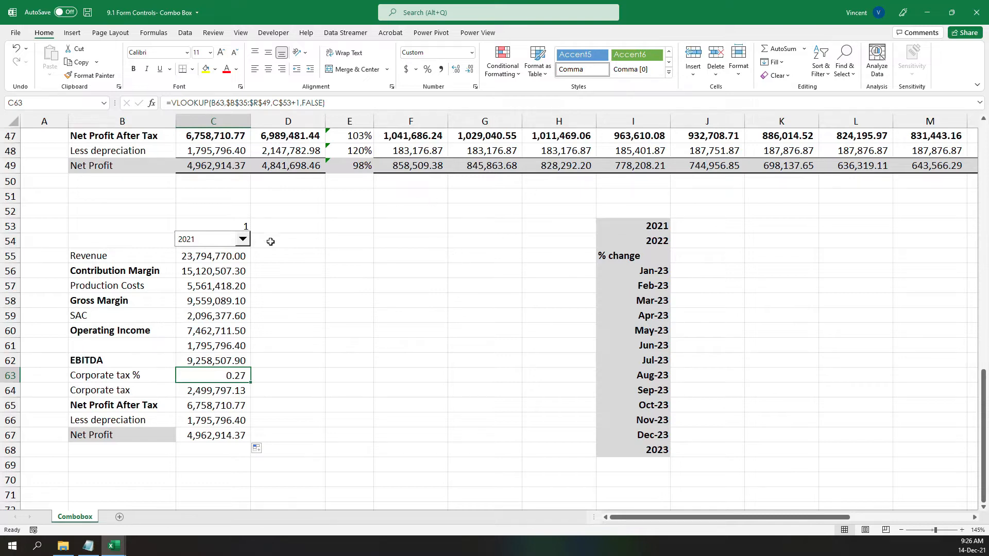
left_click(191, 245)
left_click(264, 247)
left_click(204, 255)
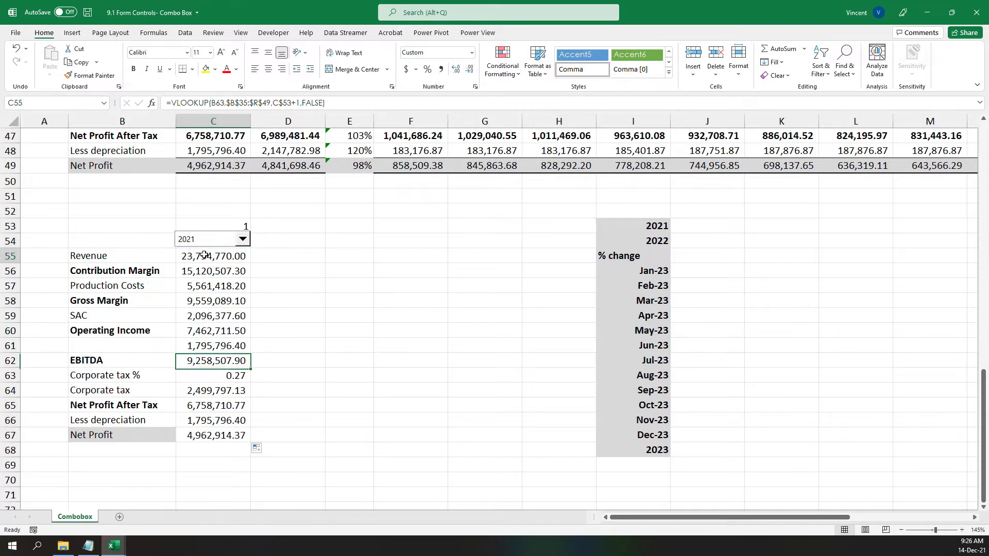
key("F2")
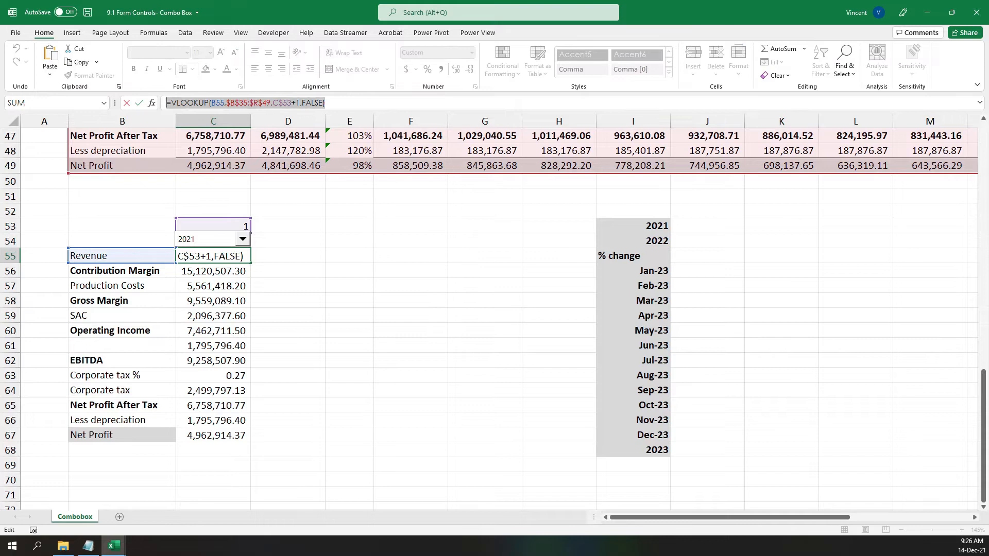
key("Escape")
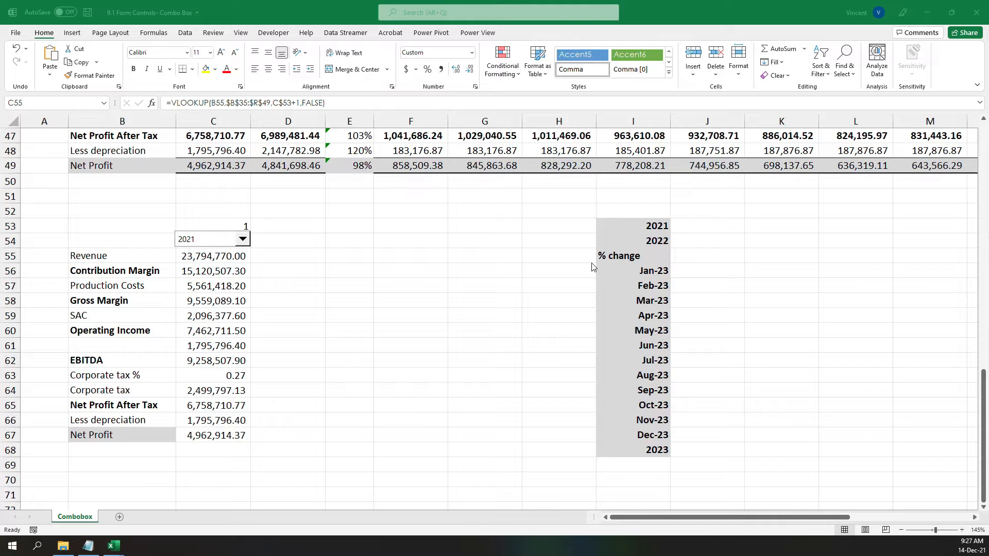
Set the combo box to Jan-23 and check the summary figures against the financial table
scroll(290, 307, "down", 3)
scroll(299, 315, "down", 1)
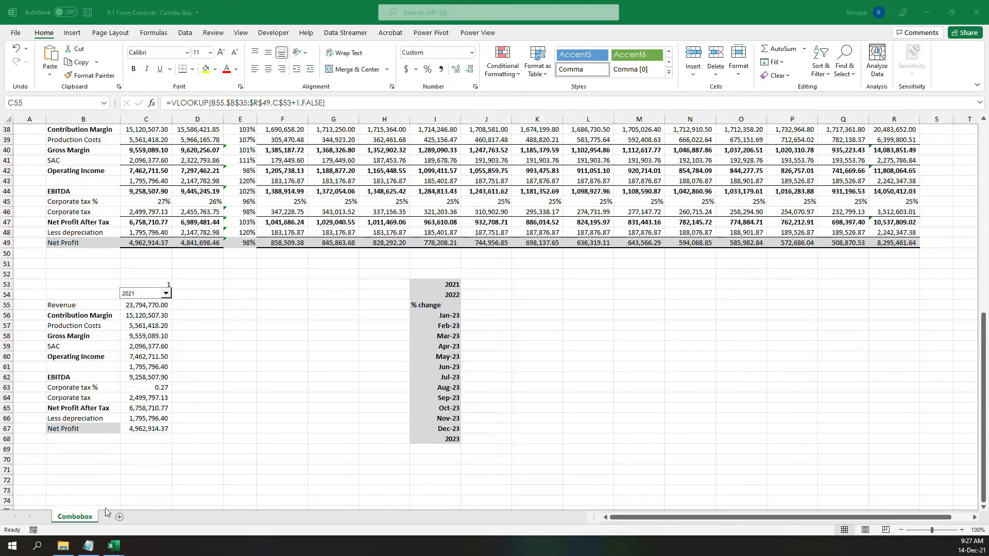
scroll(291, 402, "up", 3)
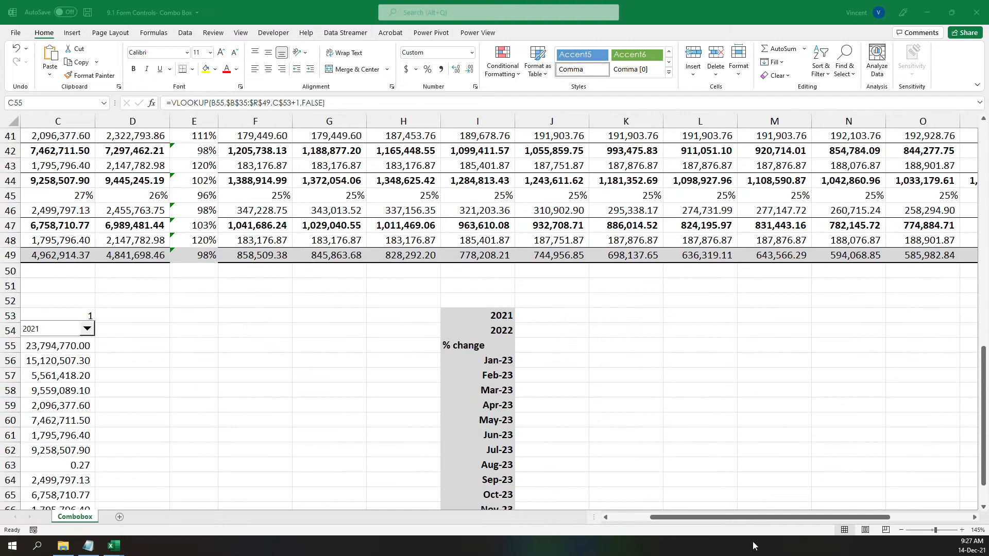
left_click(614, 517)
left_click(240, 325)
left_click(206, 377)
scroll(251, 388, "down", 4)
scroll(285, 315, "up", 4)
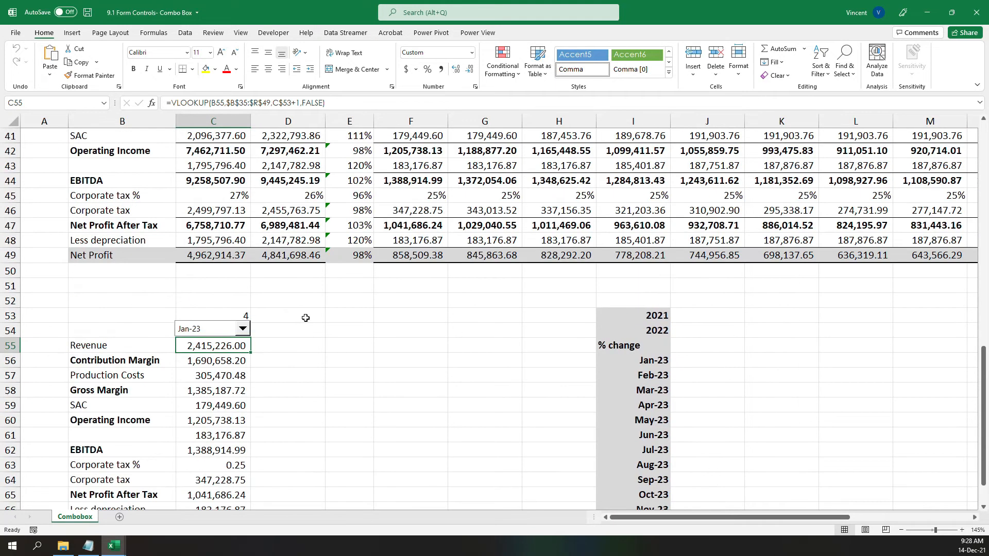
Look along the Net Profit row for Jan-23 to Mar-23 and save the workbook
left_click(410, 257)
left_click(509, 253)
left_click(581, 256)
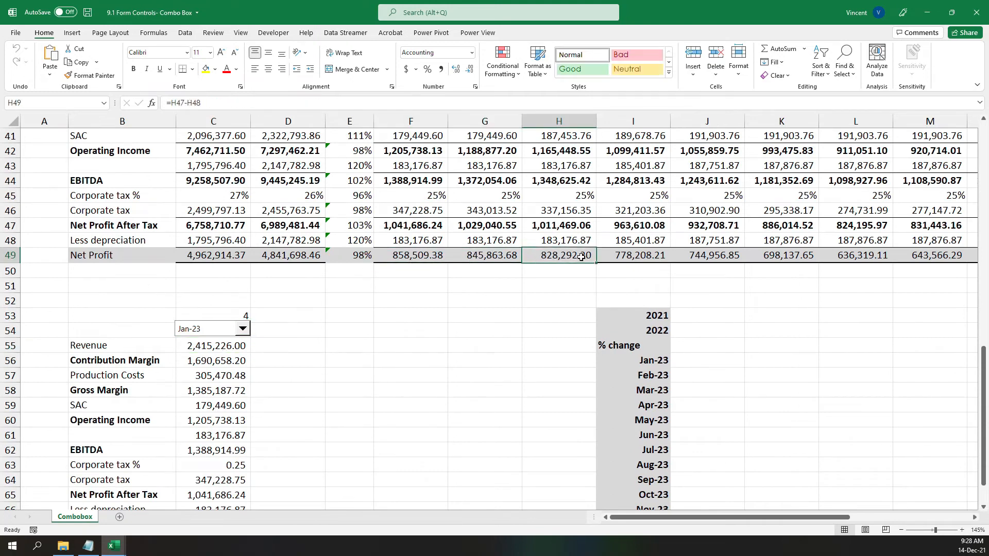
scroll(443, 323, "down", 3)
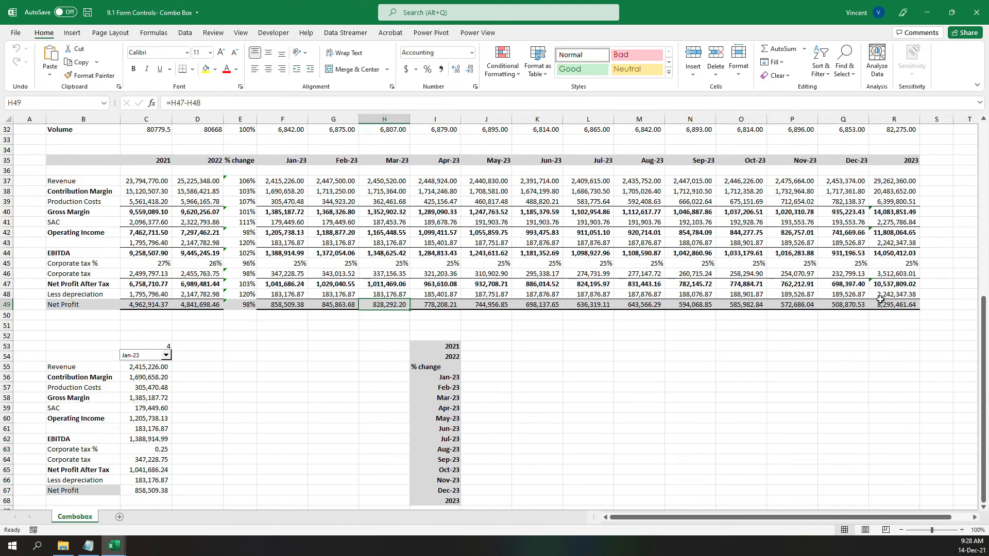
scroll(733, 305, "down", 4)
key("ctrl+s")
scroll(219, 307, "up", 3)
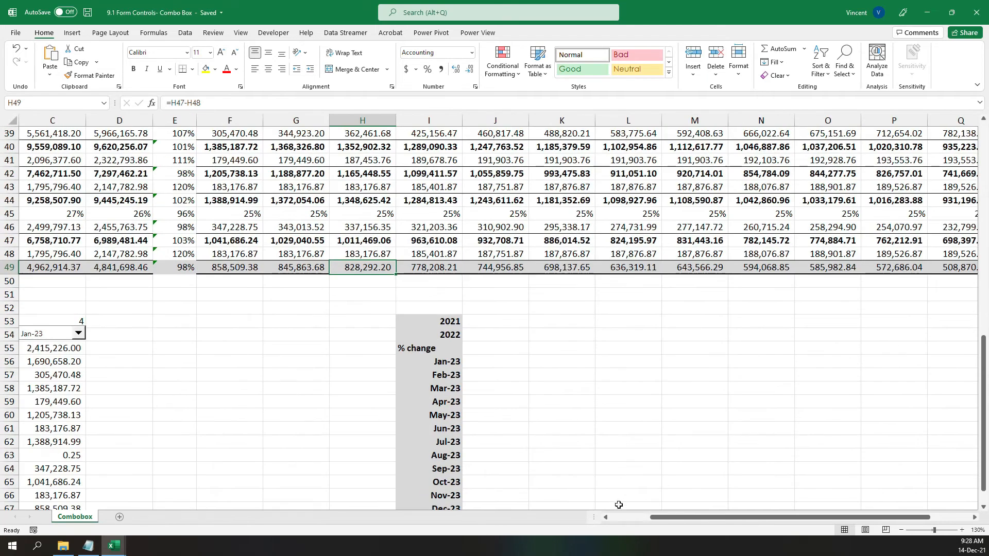
left_click(614, 519)
scroll(266, 406, "down", 2)
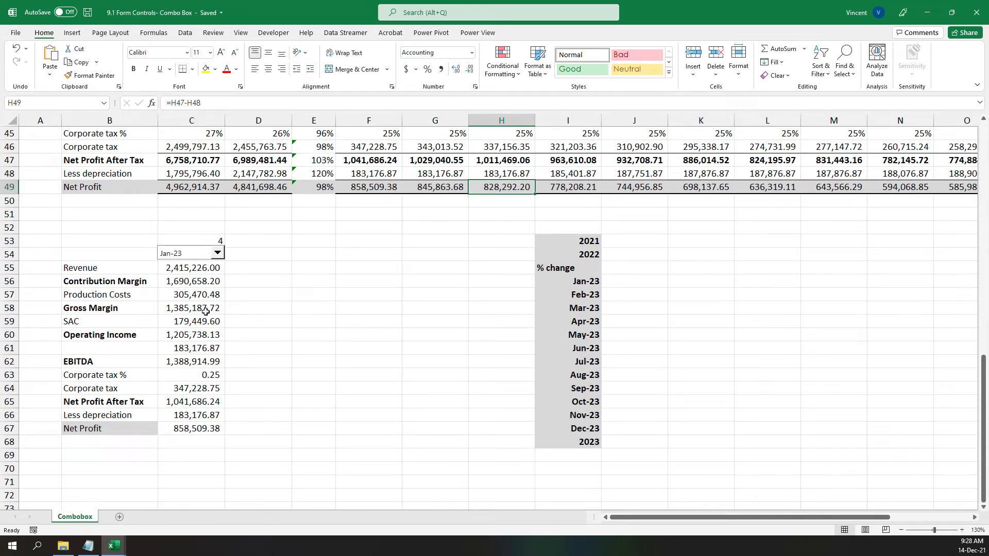
key("ctrl+2")
mouse_move(156, 240)
left_mouse_down()
mouse_move(193, 419)
mouse_move(217, 439)
left_mouse_up()
mouse_move(282, 283)
left_mouse_down()
mouse_move(249, 312)
mouse_move(279, 316)
left_mouse_up()
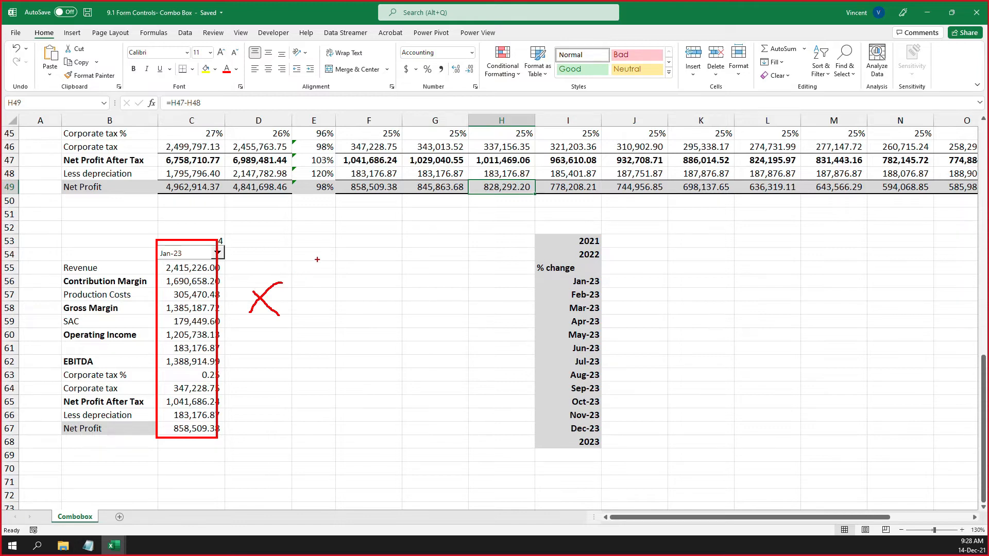
left_click(307, 252)
key("Escape")
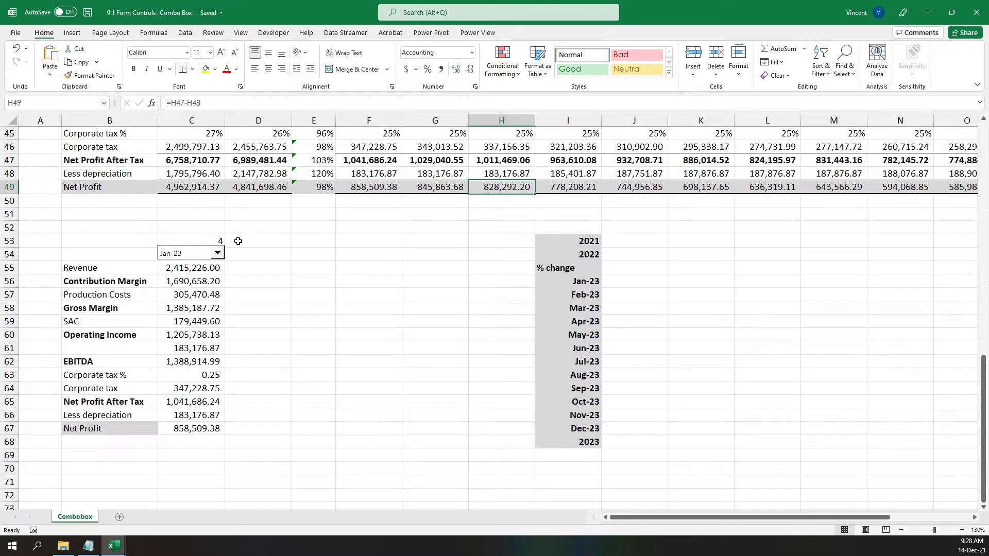
key("ctrl+2")
mouse_move(188, 247)
left_mouse_down()
mouse_move(235, 226)
mouse_move(252, 246)
mouse_move(268, 233)
left_mouse_up()
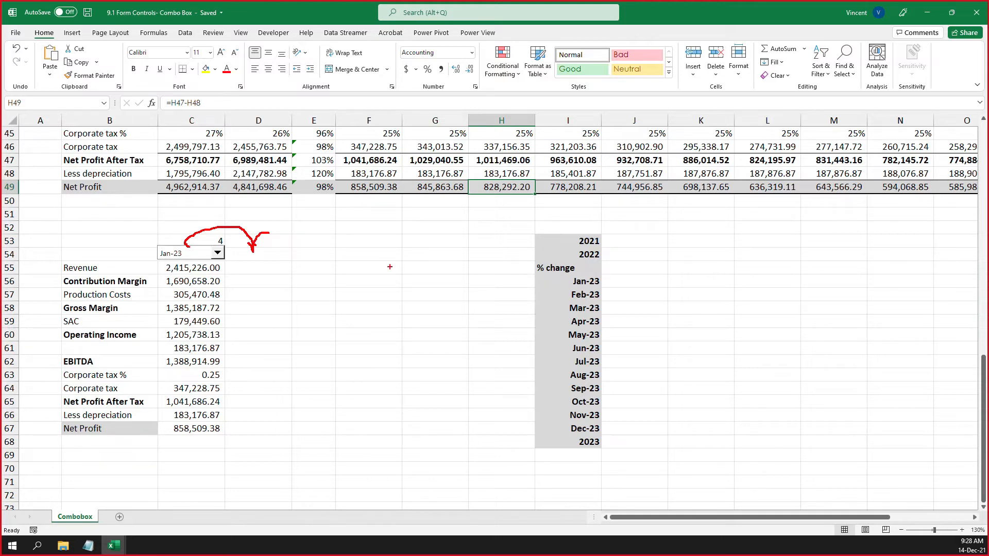
key("Escape")
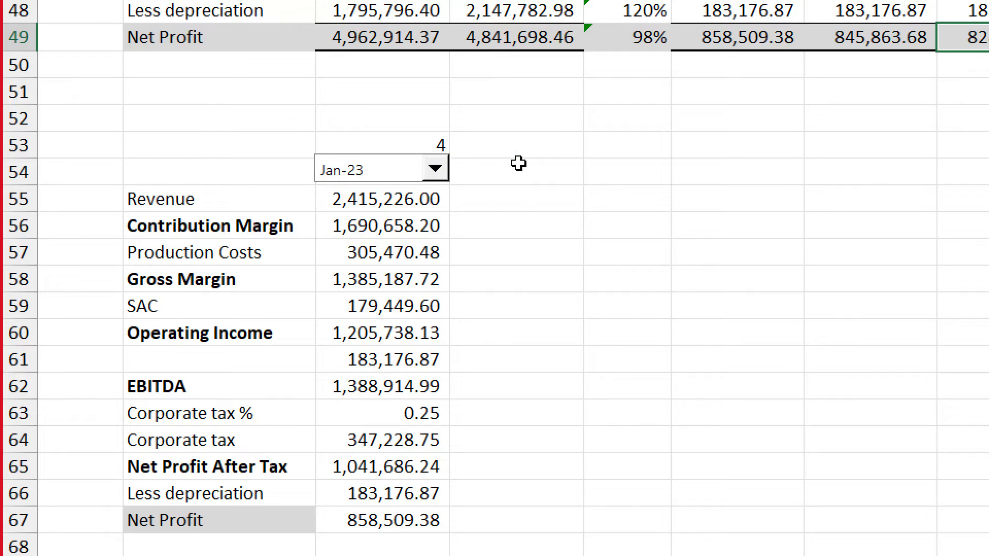
Duplicate the combo box in C54 and place the copy beside it over D54
right_click(412, 167)
key("Escape")
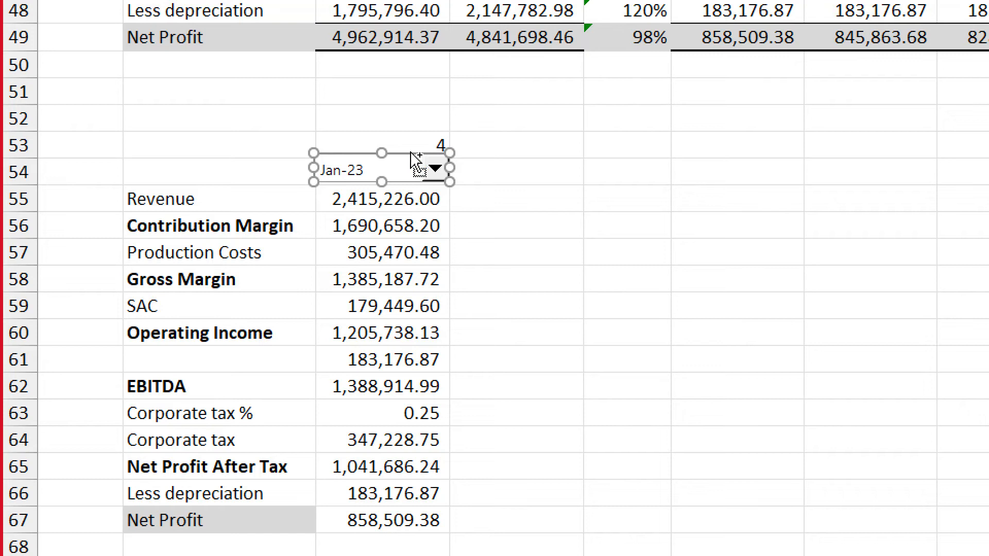
left_click_drag(416, 163, 548, 174)
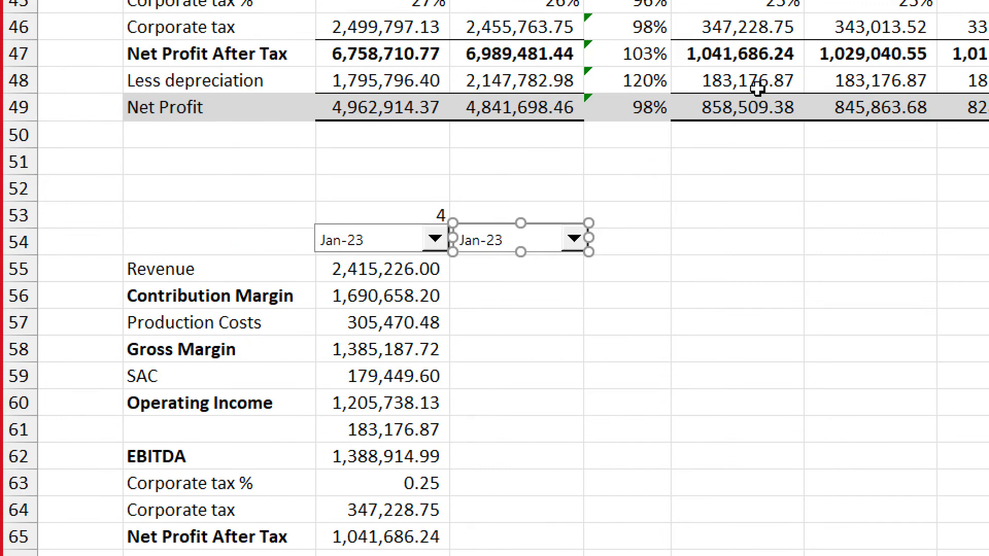
Try placing several more combo box copies in the empty cells beyond the first two
right_click(412, 178)
left_click(385, 178)
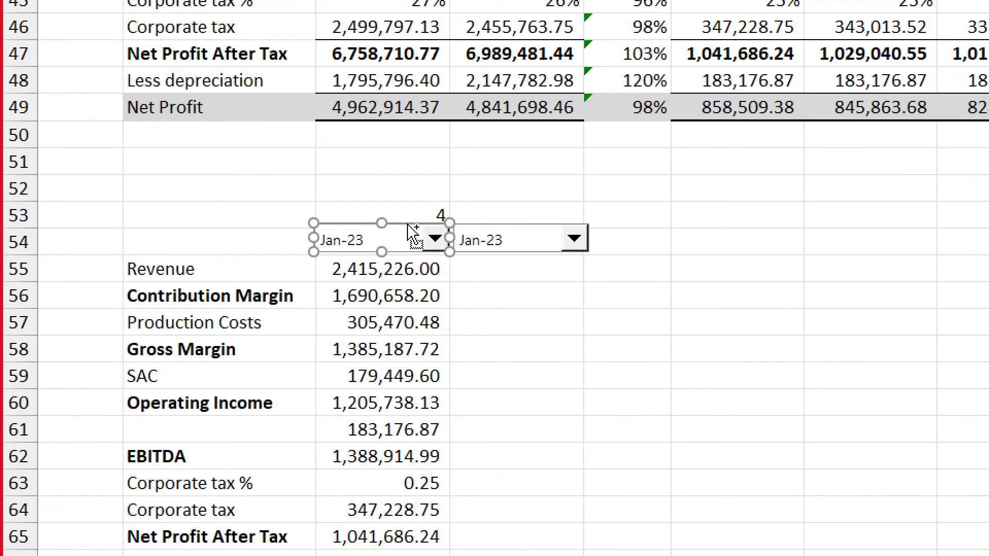
left_click_drag(412, 234, 867, 326)
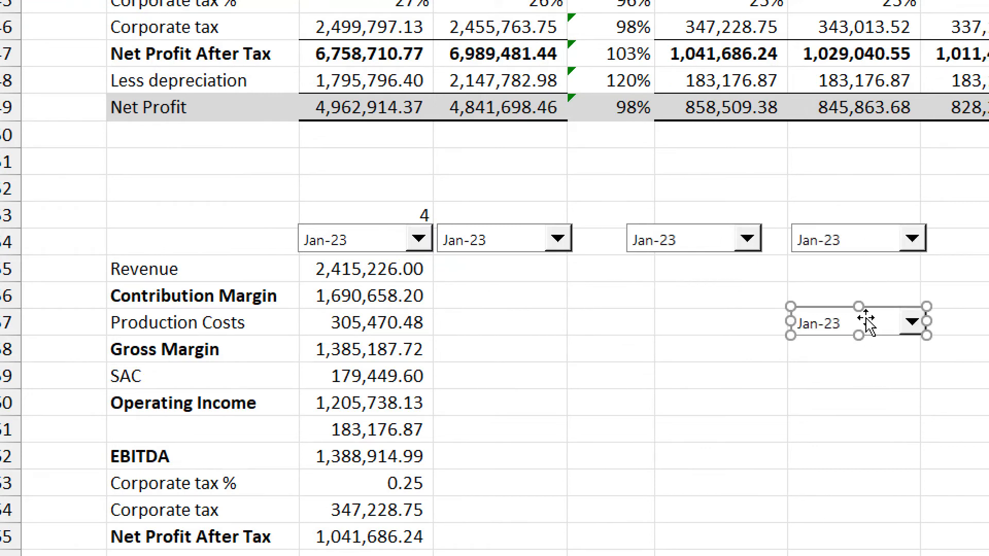
left_click_drag(865, 326, 865, 449)
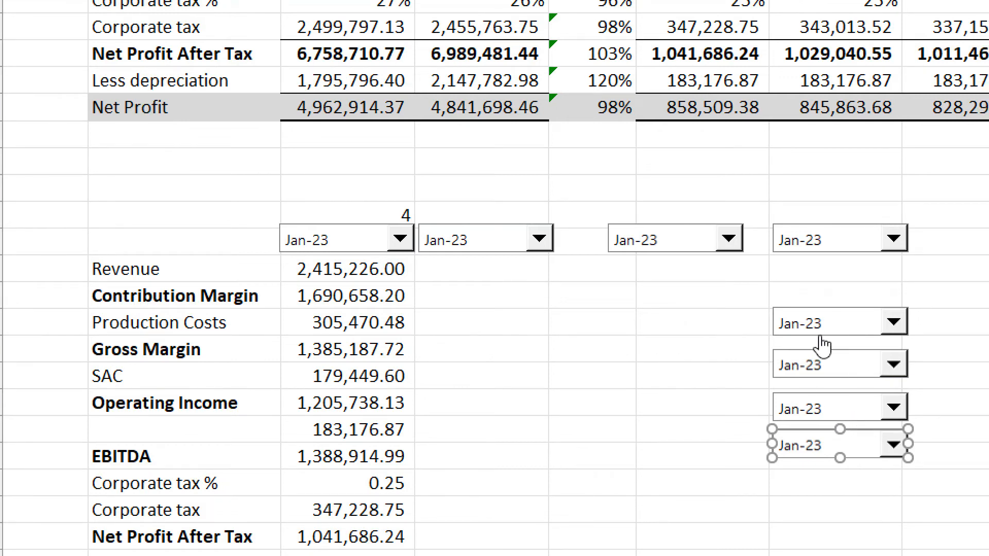
Delete the extra combo box copies, keeping only those over C54 and D54
key("Delete")
key("Delete")
key("Delete")
key("Delete")
key("Delete")
key("Delete")
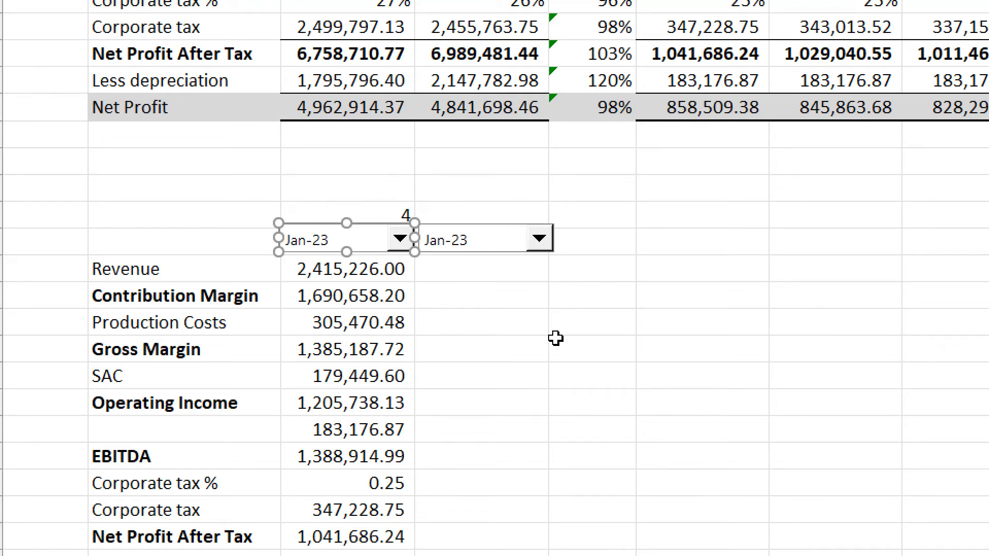
key("Escape")
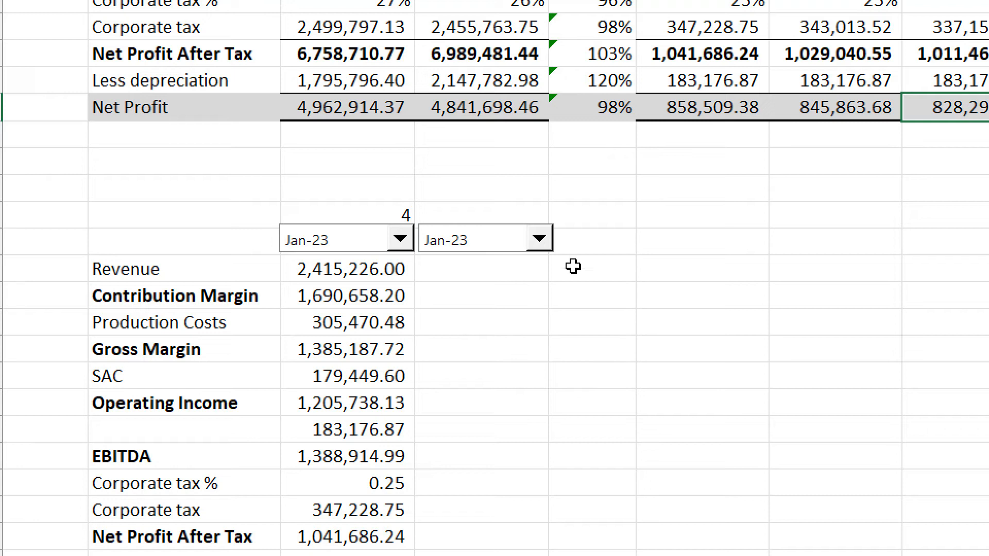
Choose Apr-23 in the copied combo box over D54 and check the shared linked cell C53
left_click(489, 248)
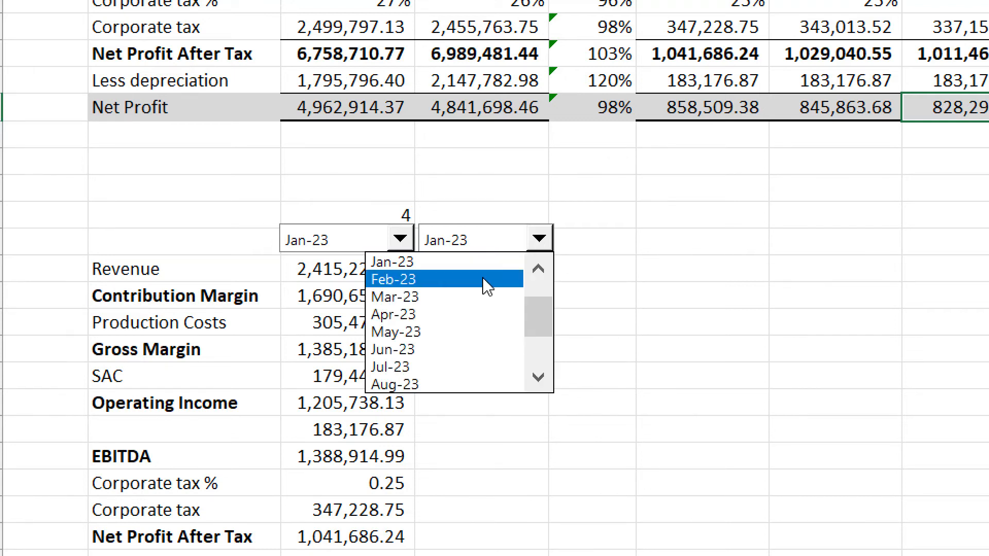
left_click(482, 316)
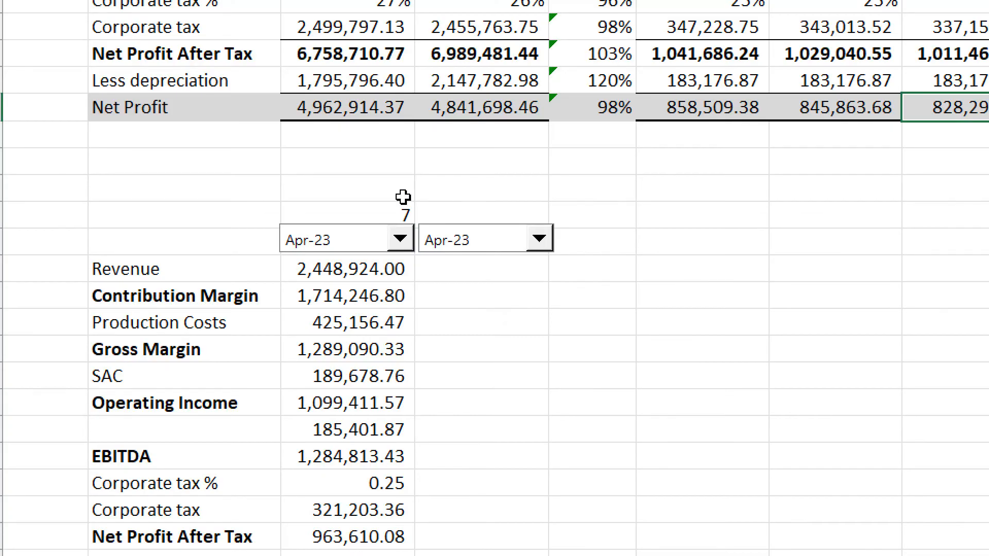
left_click(400, 238)
left_click(383, 201)
left_click(406, 210)
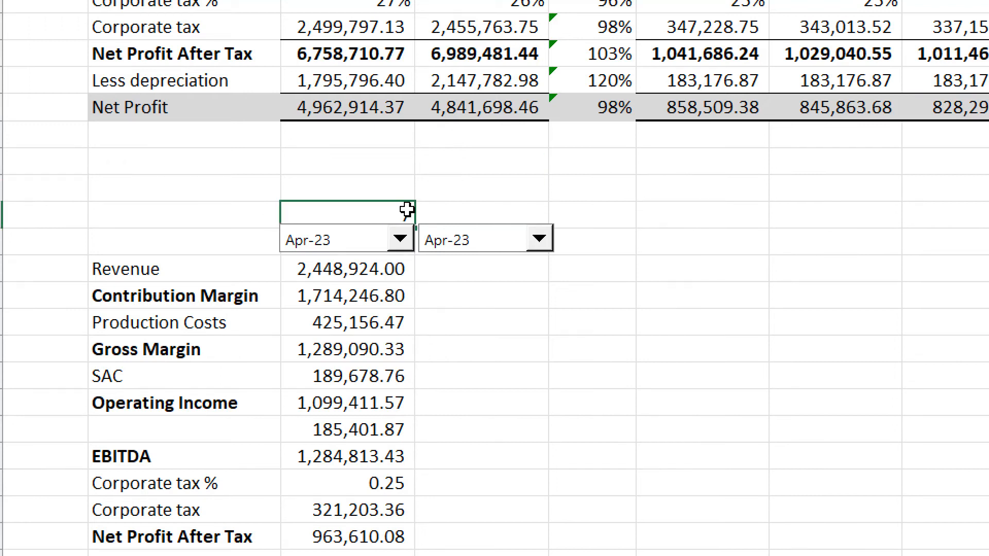
Change the cell link of the combo box over D54 to $D$53
right_click(489, 236)
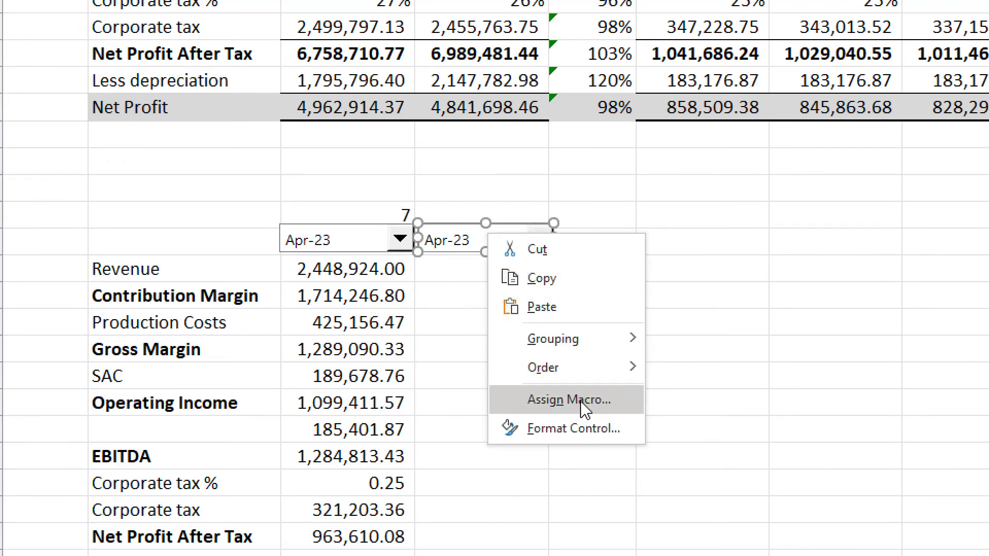
left_click(563, 434)
left_click_drag(516, 191, 855, 135)
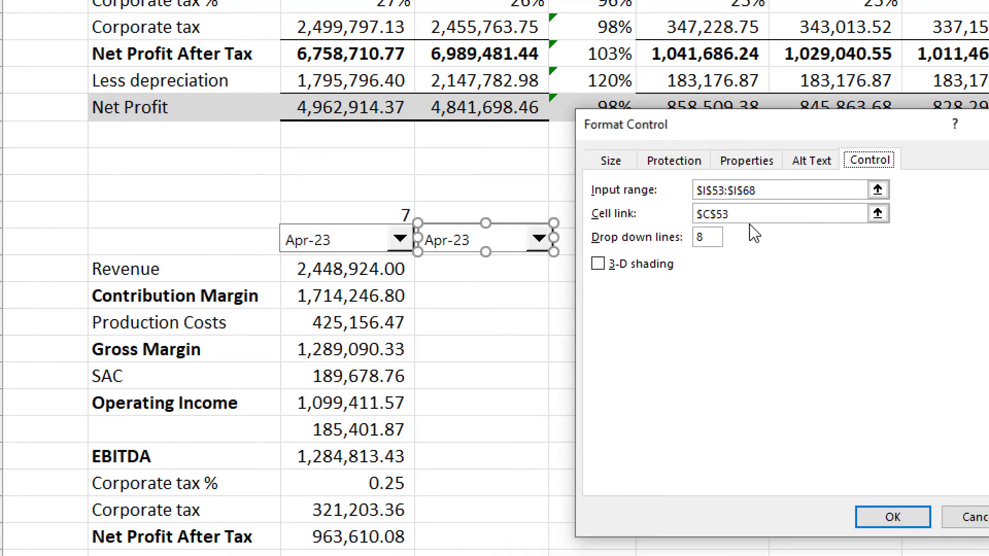
left_click_drag(734, 214, 576, 211)
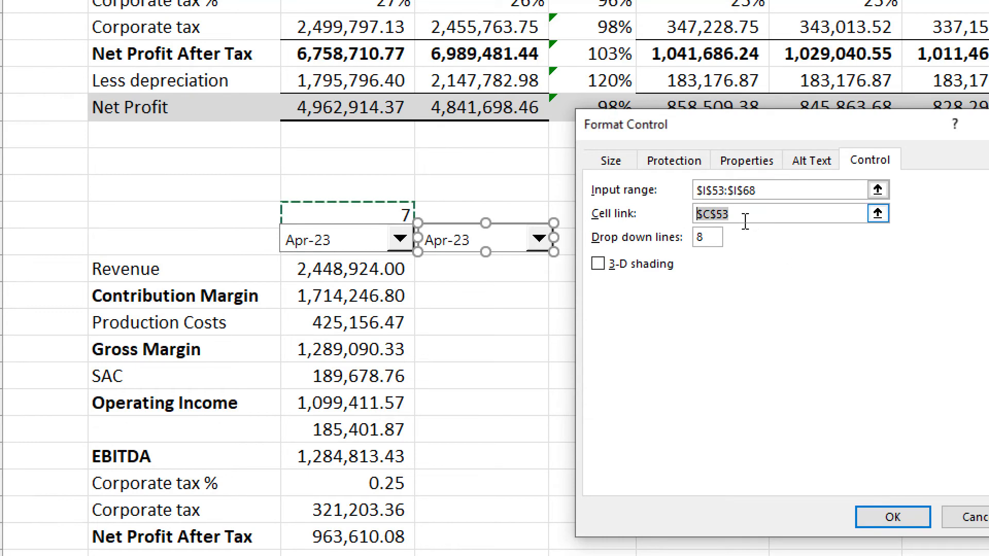
left_click(489, 210)
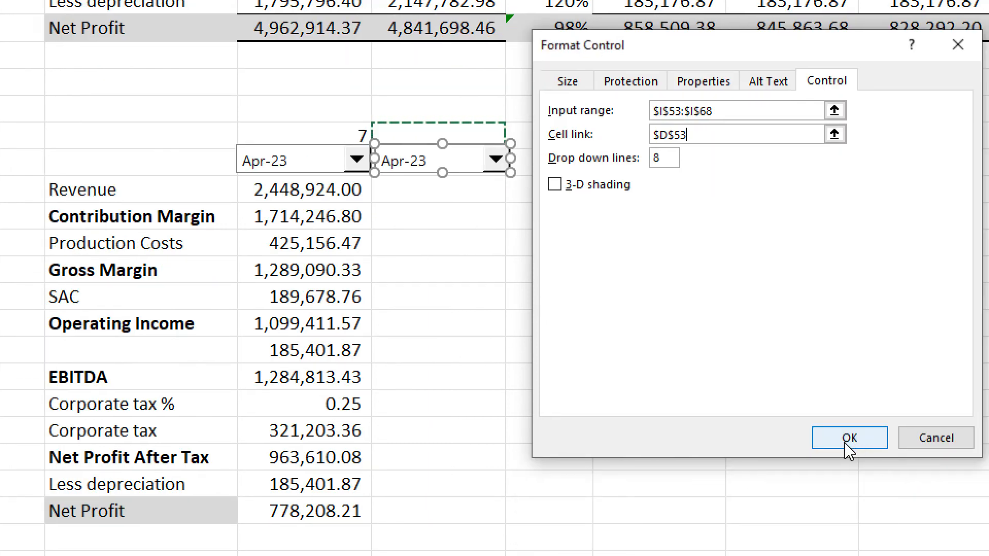
left_click(848, 447)
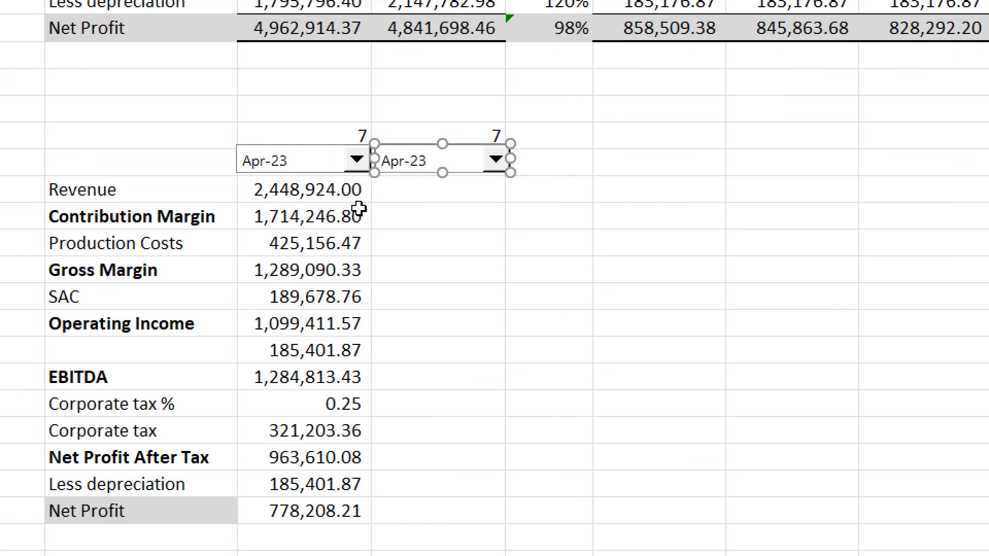
Test the second combo box by choosing Jul-23 and check its linked cell D53
left_click(340, 139)
left_click(436, 119)
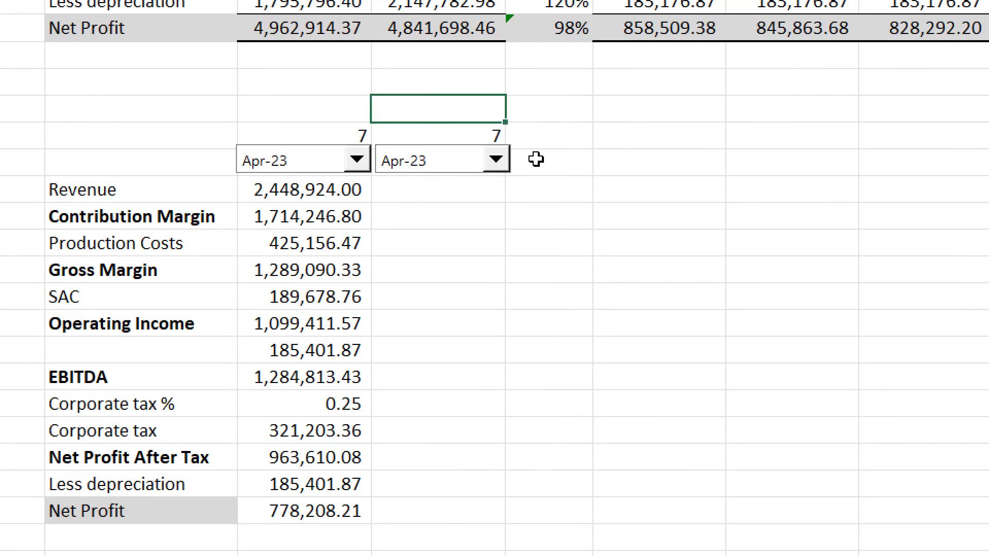
left_click(489, 164)
left_click(417, 230)
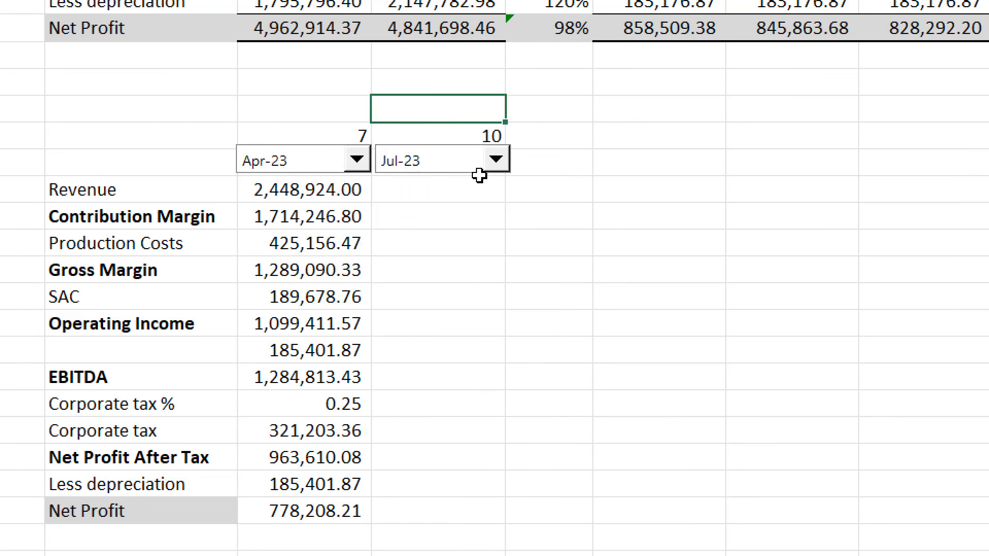
left_click_drag(441, 135, 441, 168)
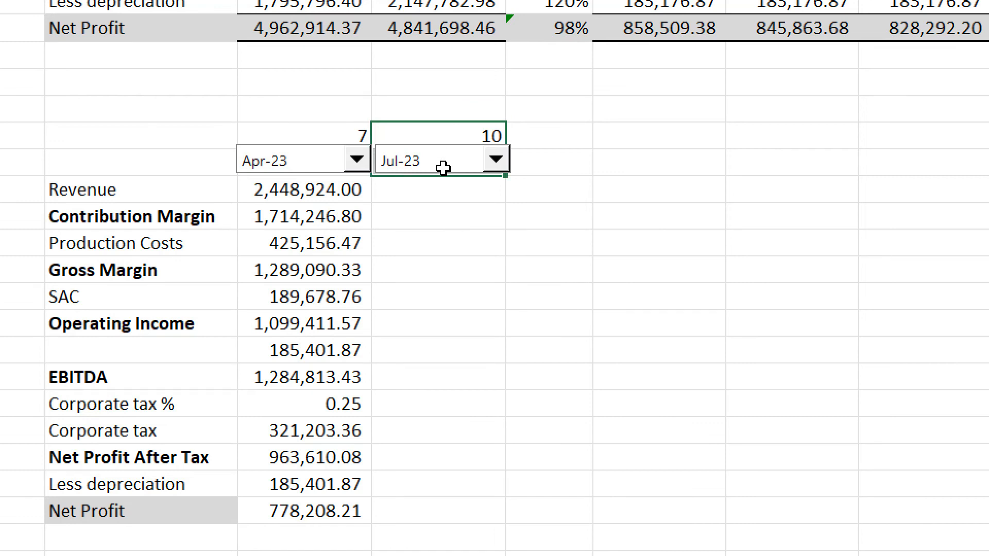
Review the first period's figures in column C and set the second combo box to Sep-23
left_click_drag(309, 132, 311, 481)
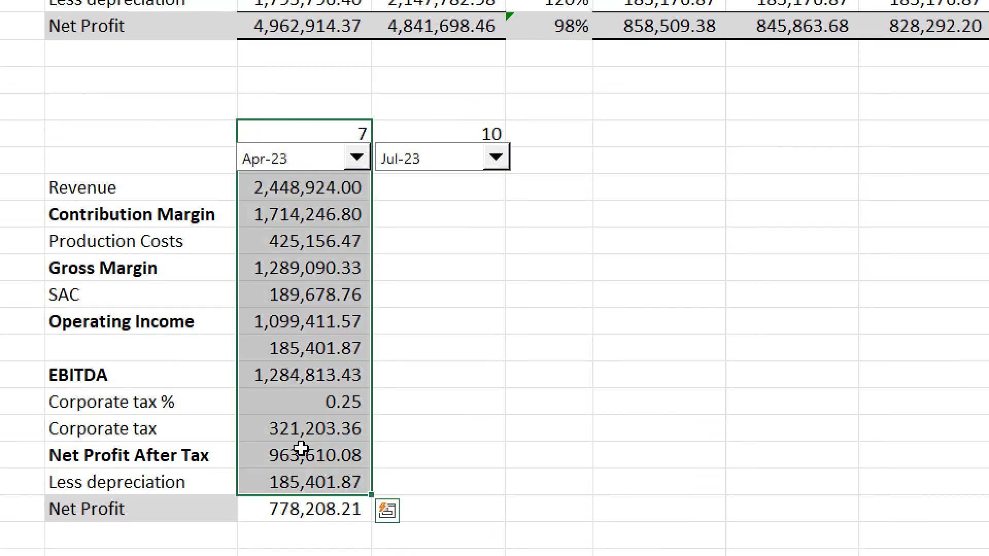
left_click(452, 164)
left_click(397, 230)
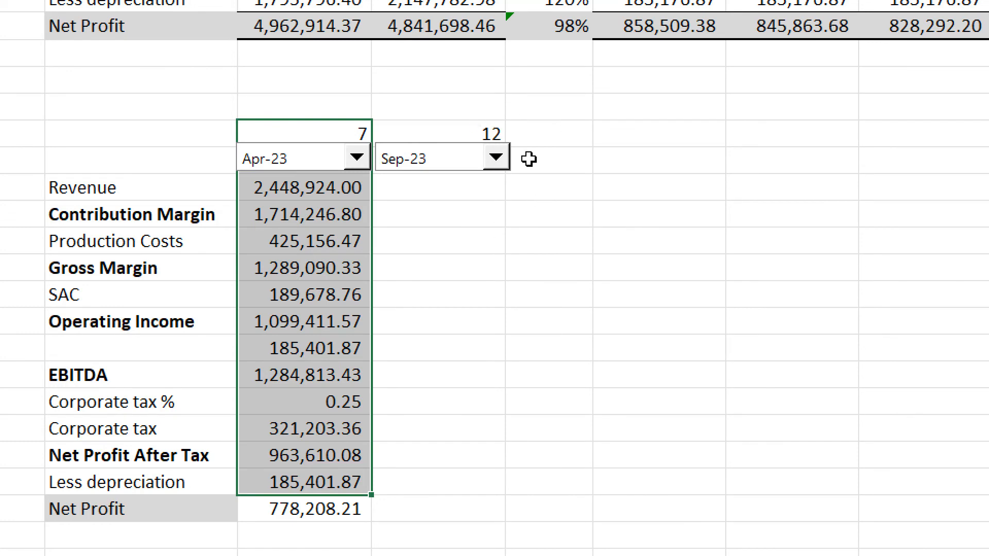
Copy the C55 Revenue lookup across to D55 and point its lookup value at B55
left_click(329, 199)
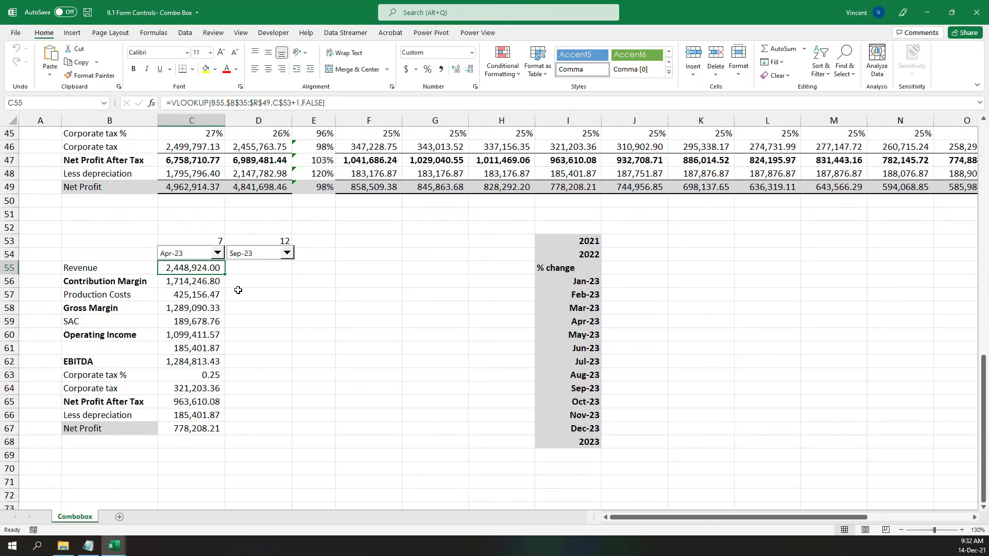
left_click_drag(225, 274, 284, 272)
left_click(266, 269)
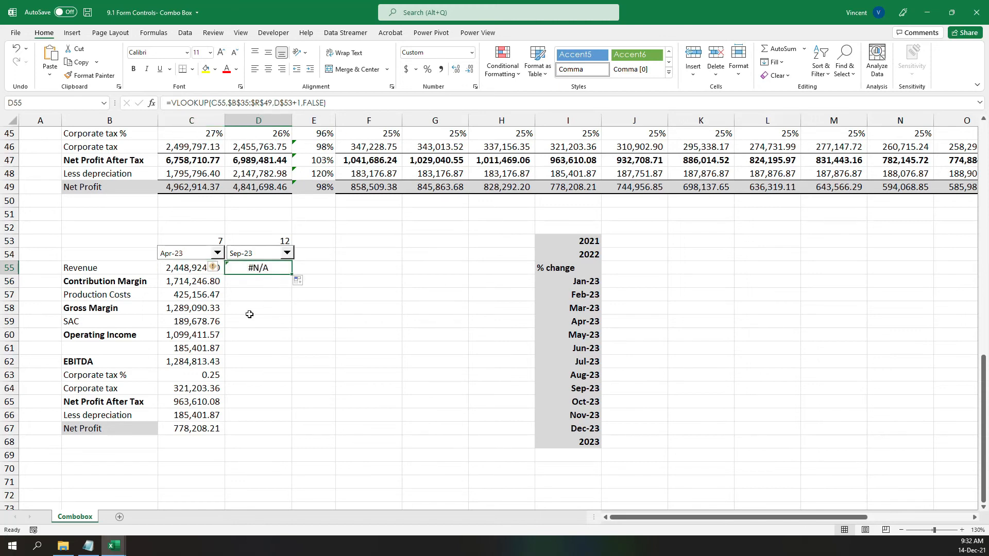
key("F2")
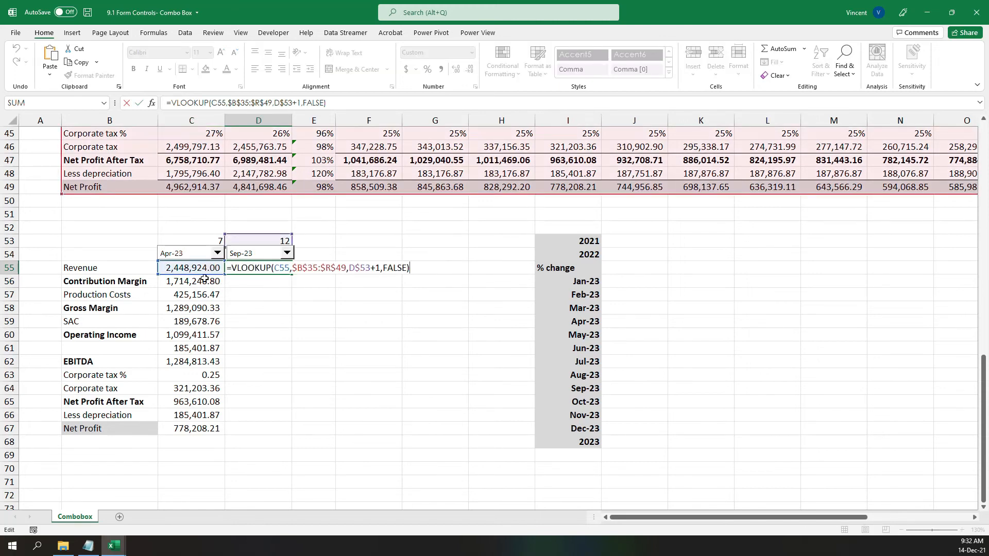
left_click_drag(172, 277, 115, 278)
key("Return")
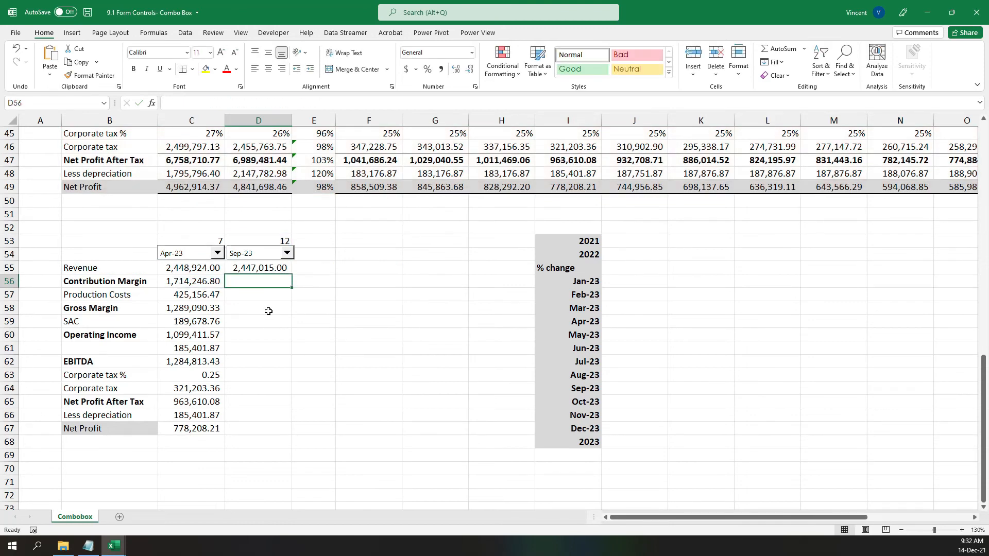
Fill the D55 formula down through D67 and inspect the copied lookup formulas
left_click(280, 267)
double_click(292, 277)
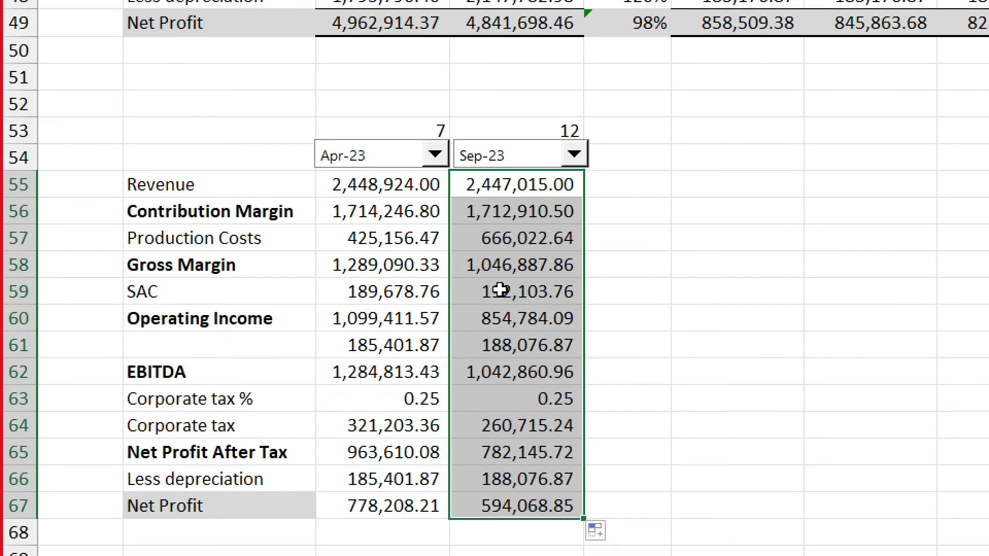
left_click(515, 202)
double_click(515, 202)
key("Escape")
double_click(509, 286)
key("Escape")
Set the second combo box to Apr-23 so both columns show the same period
left_click(561, 178)
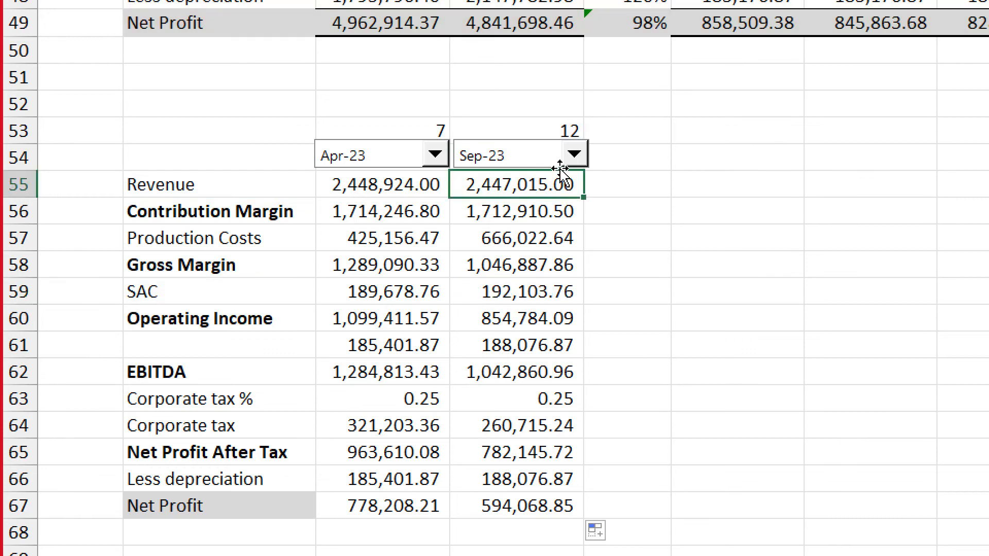
left_click(573, 156)
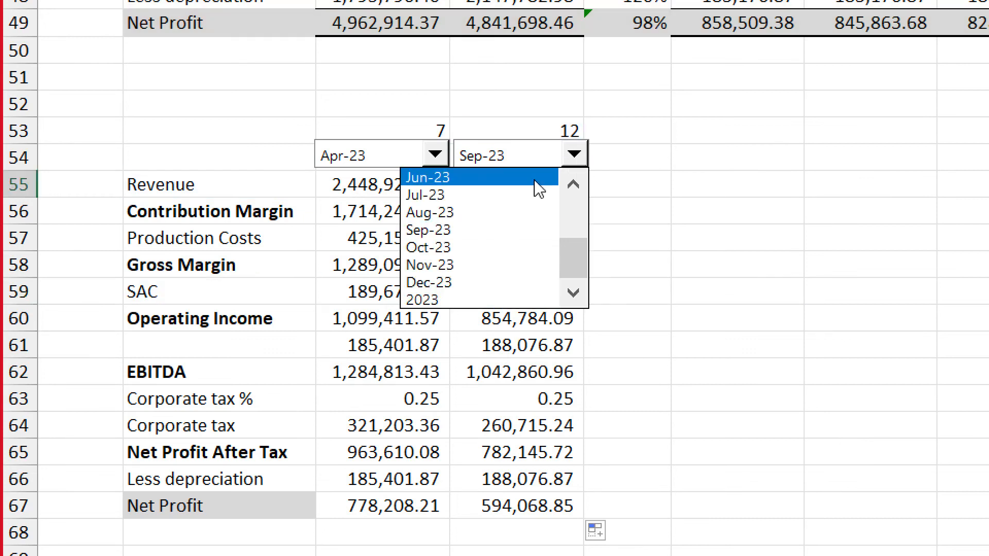
scroll(567, 206, "up", 3)
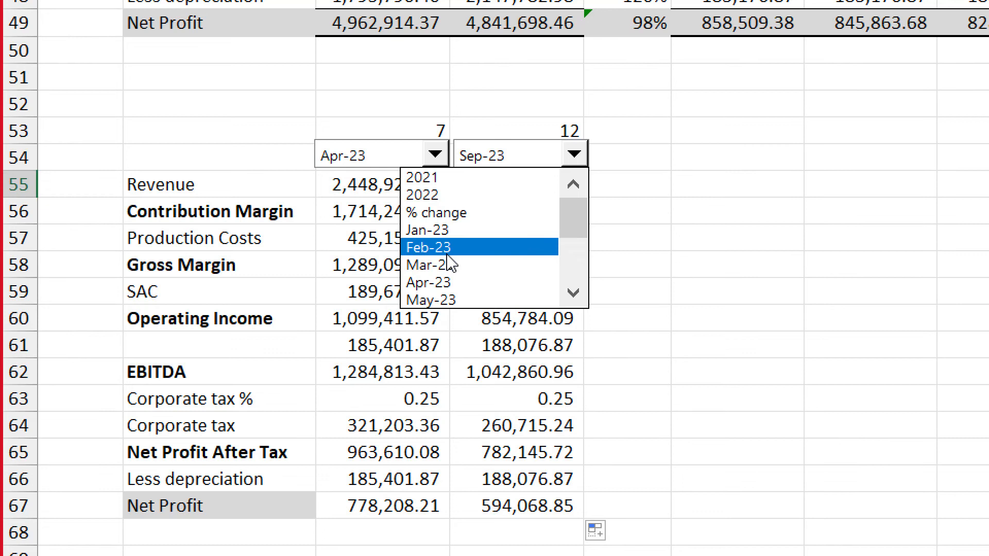
left_click(453, 282)
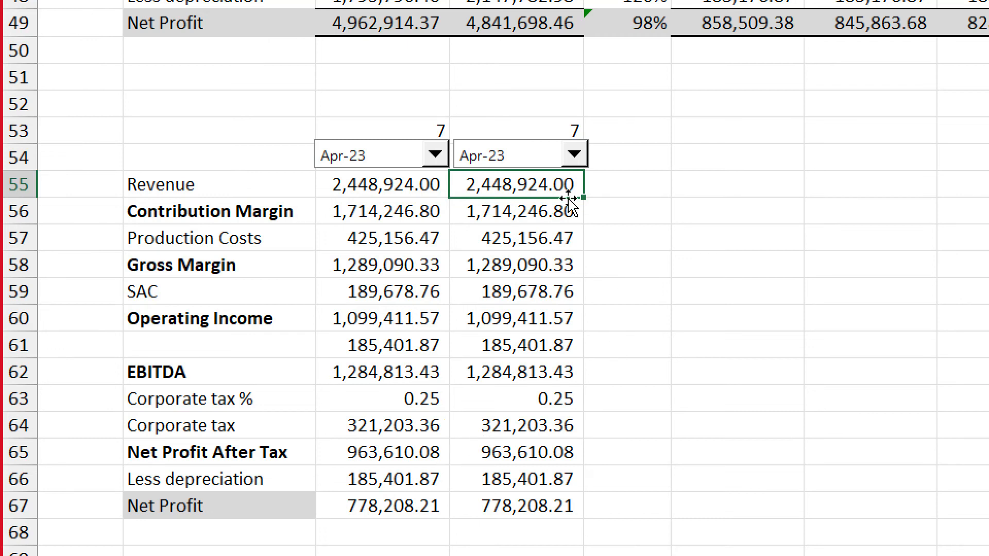
Enter the formula =+D55-C55 in E55 to calculate the Revenue difference between the two chosen periods
left_click(622, 184)
type("+")
key("Left")
key("Left")
key("Right")
type("-")
key("Left")
key("Return")
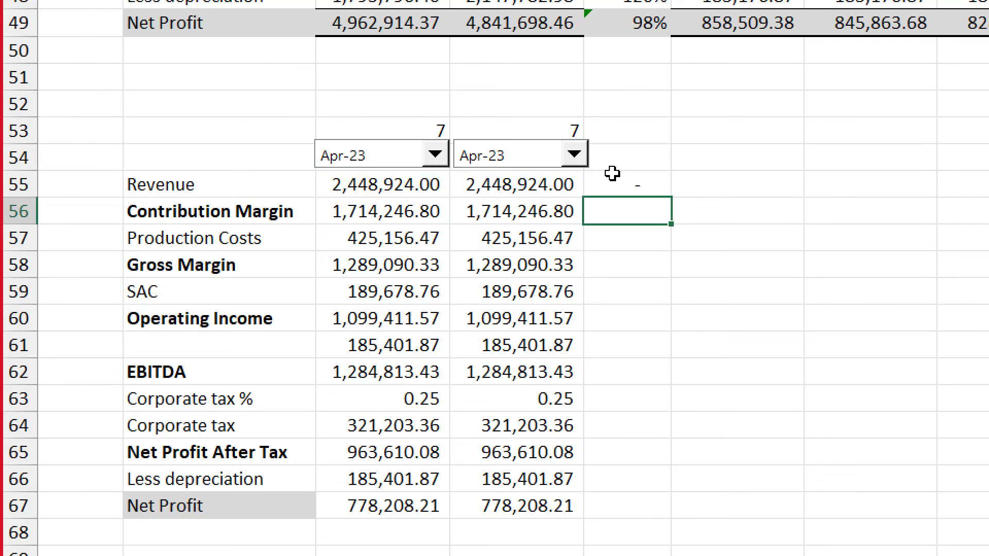
Check the E55 difference formula and fill it down through E67
left_click(633, 185)
key("F2")
key("Escape")
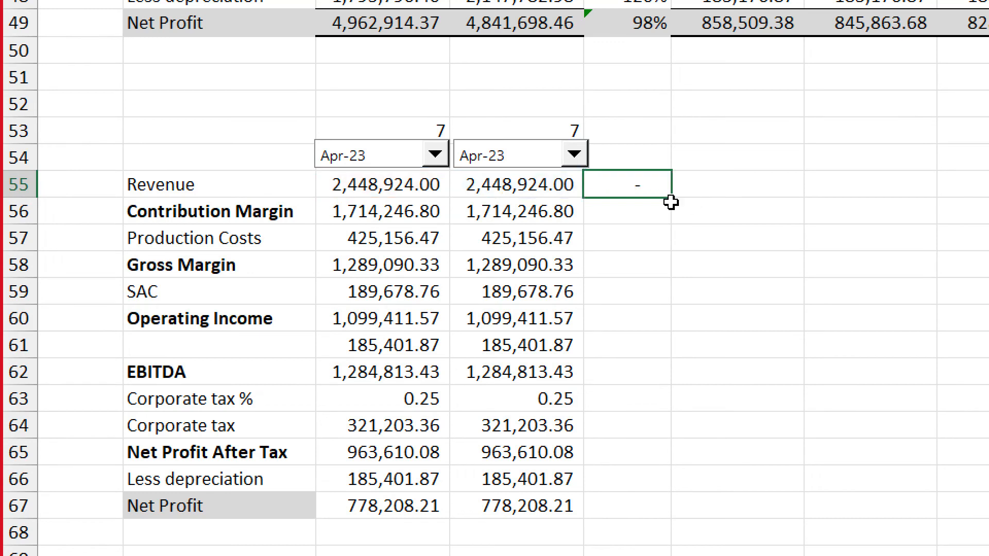
double_click(671, 197)
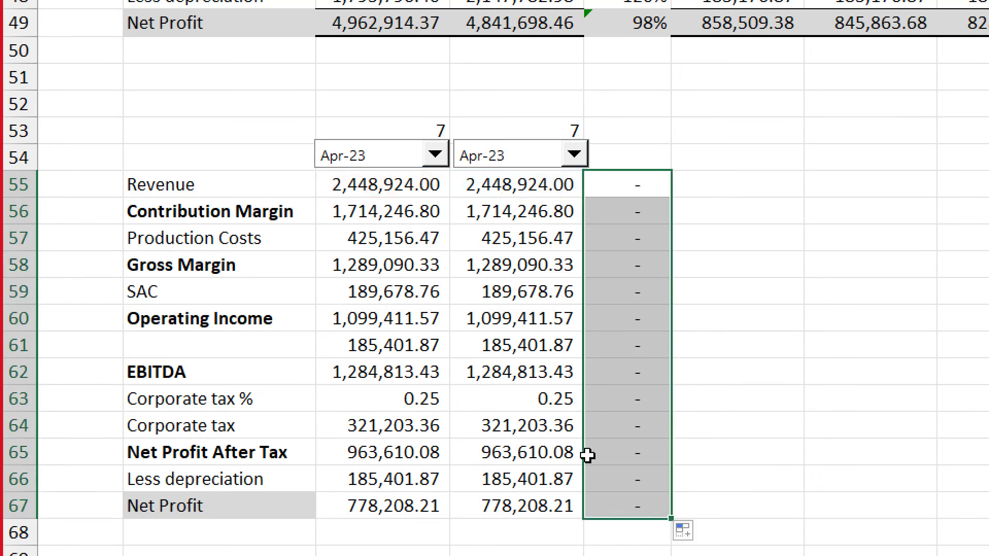
Label the new variance column with the heading "difference" in E54
left_click(665, 150)
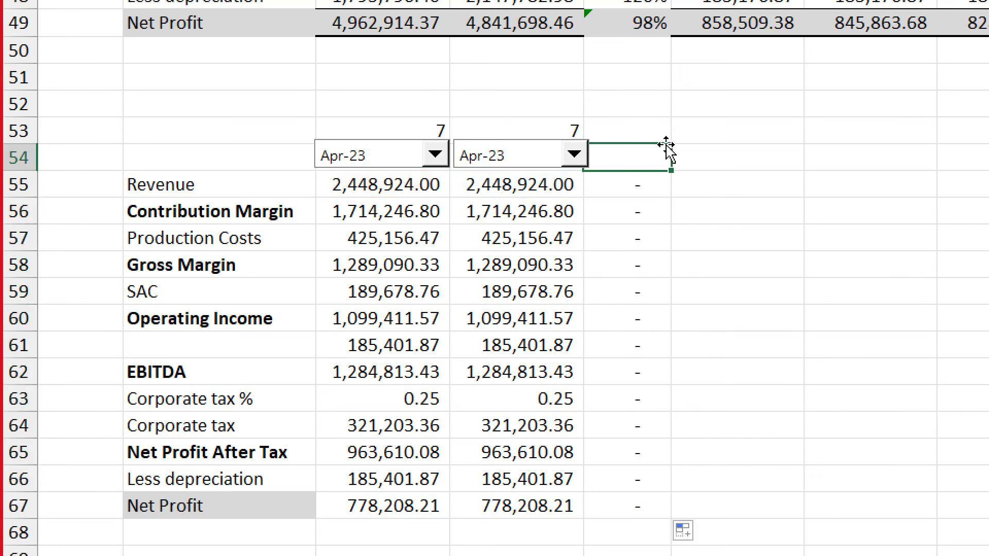
type("difference")
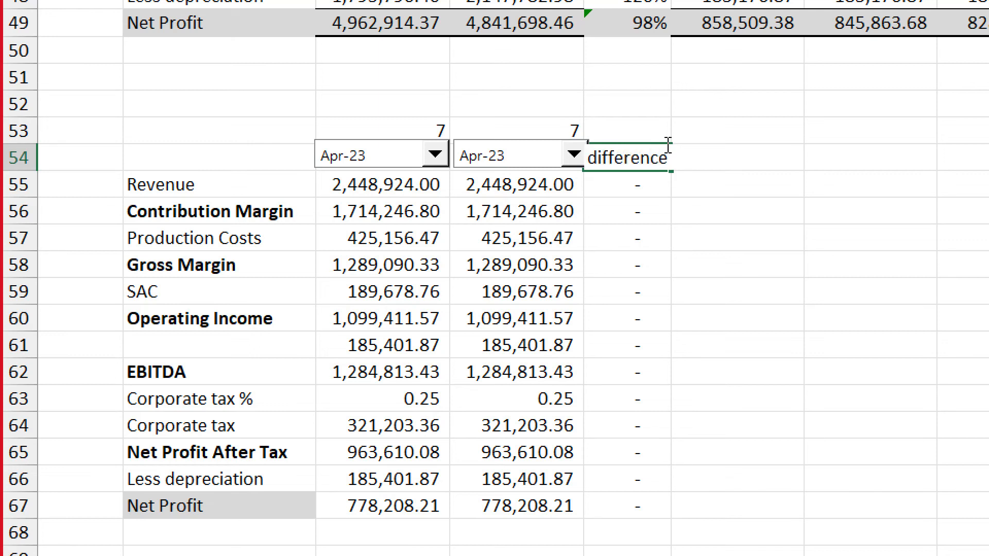
key("Return")
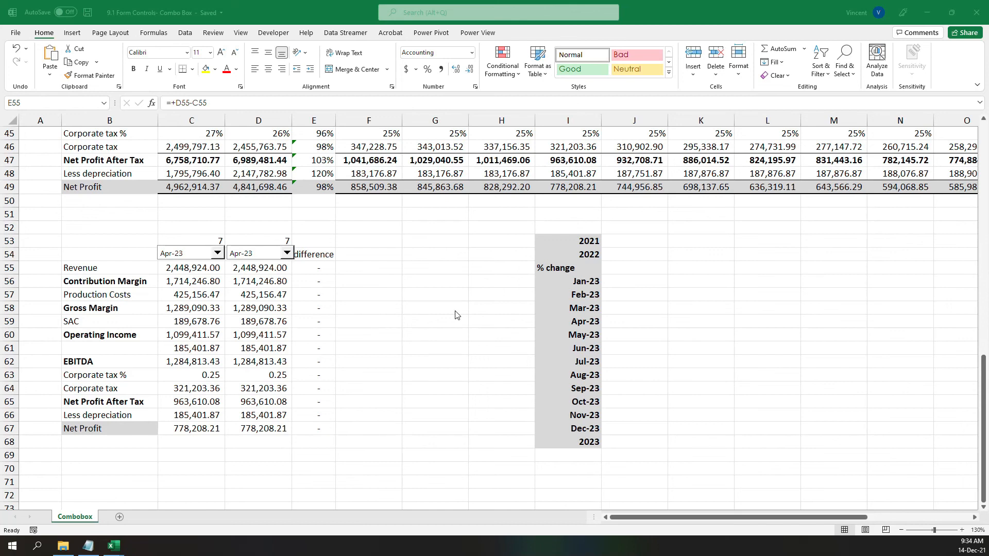
Review the comparison table's column C figures and the combo boxes' linked cells C53 and D53
scroll(399, 298, "down", 3)
scroll(386, 313, "up", 2)
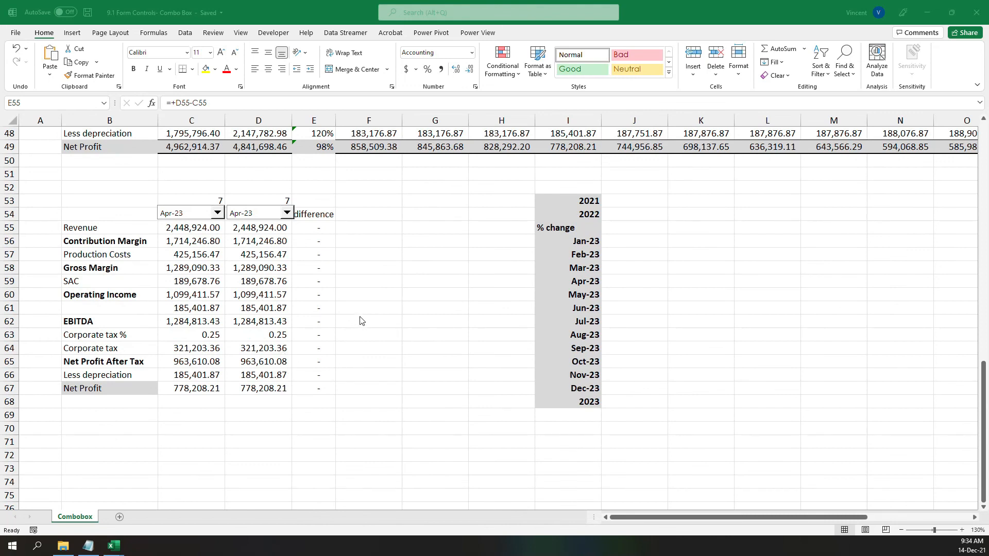
scroll(328, 266, "up", 2)
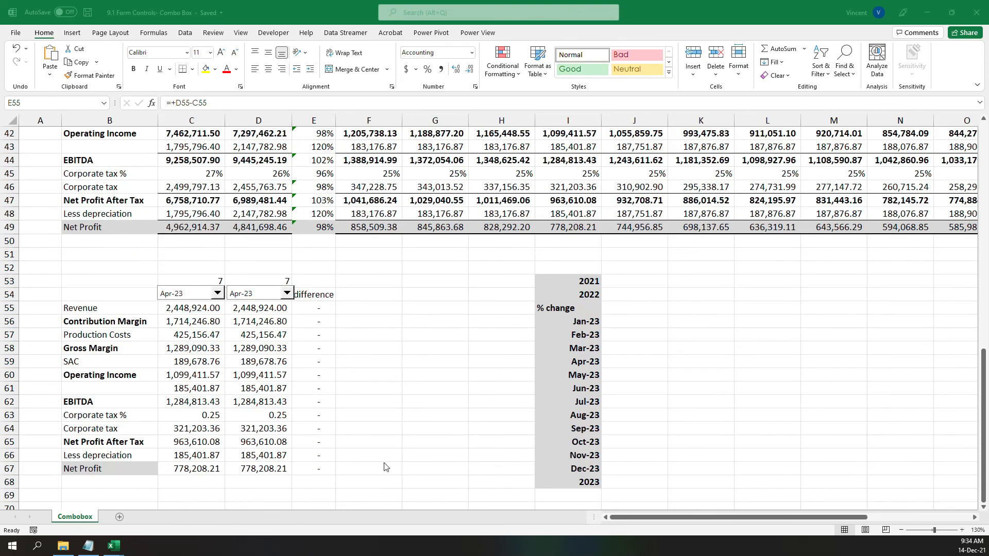
scroll(350, 361, "down", 2)
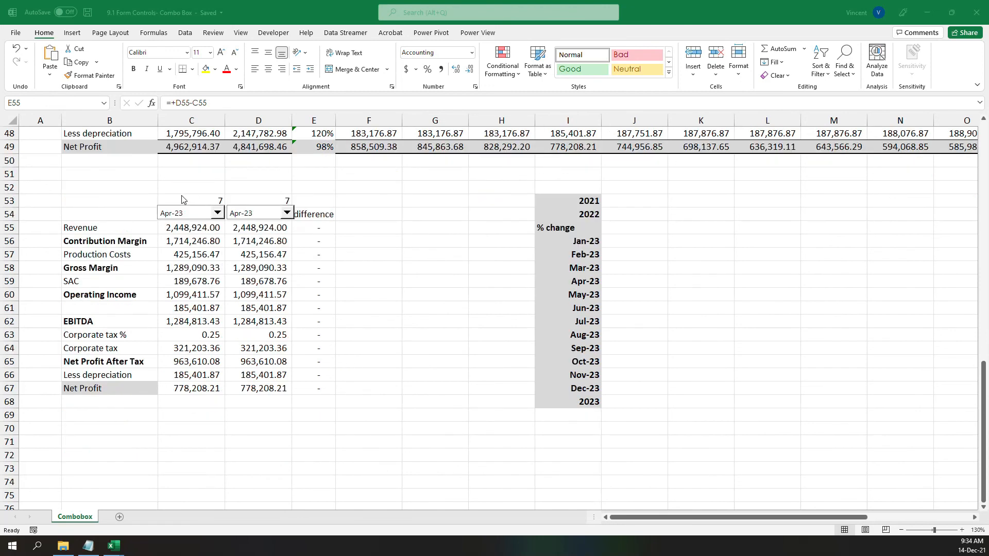
left_click_drag(193, 228, 208, 401)
left_click(200, 200)
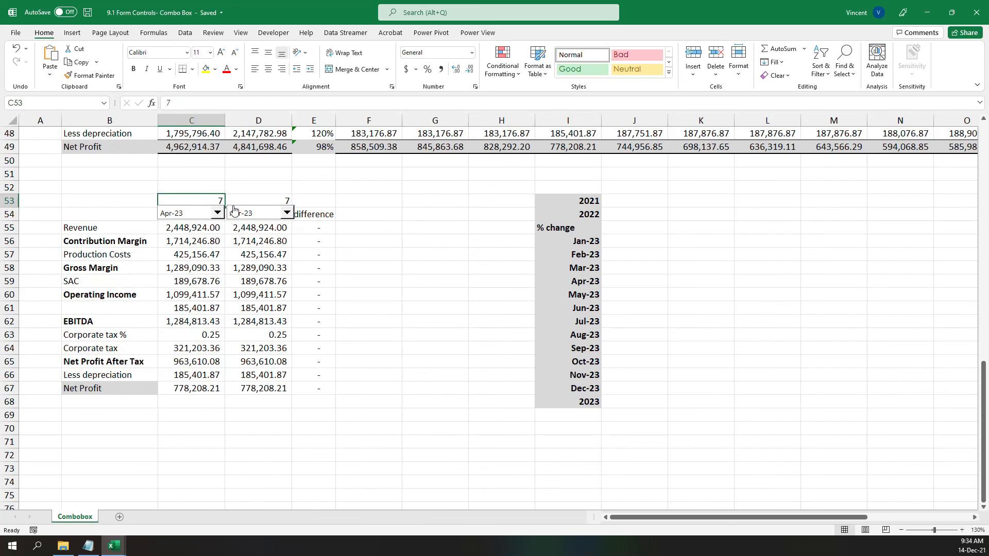
left_click(273, 201)
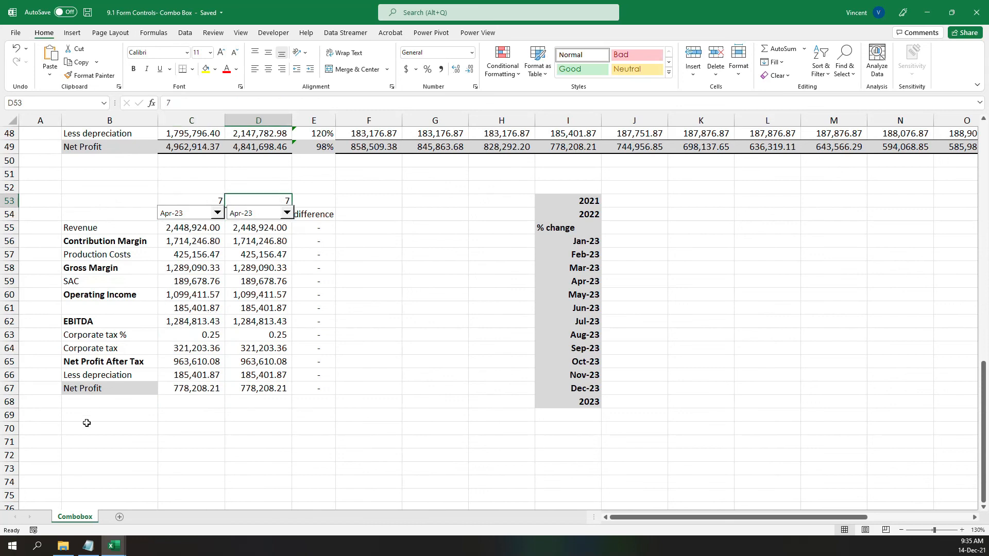
Restore the combo box workbook from full screen to a smaller window
scroll(87, 423, "down", 3)
scroll(214, 372, "up", 1)
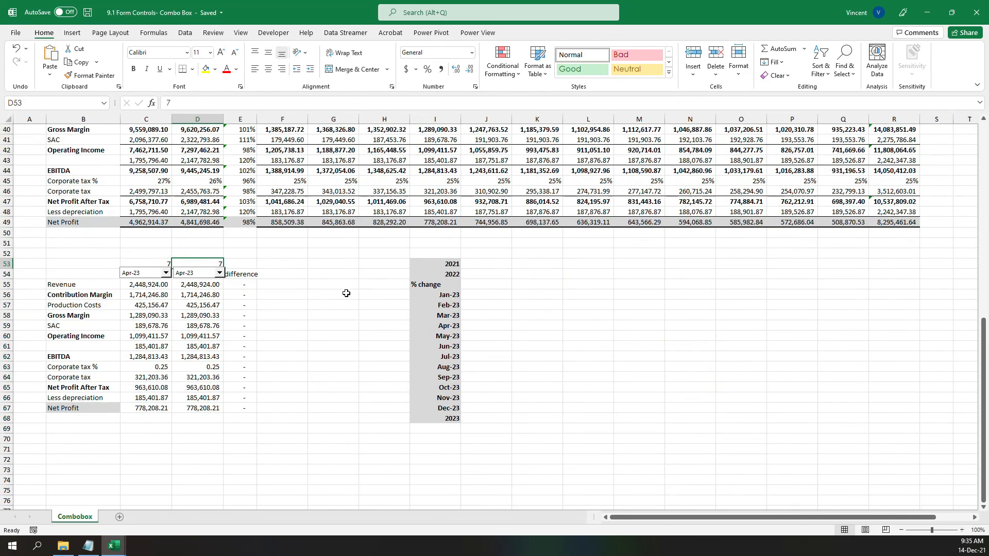
double_click(746, 22)
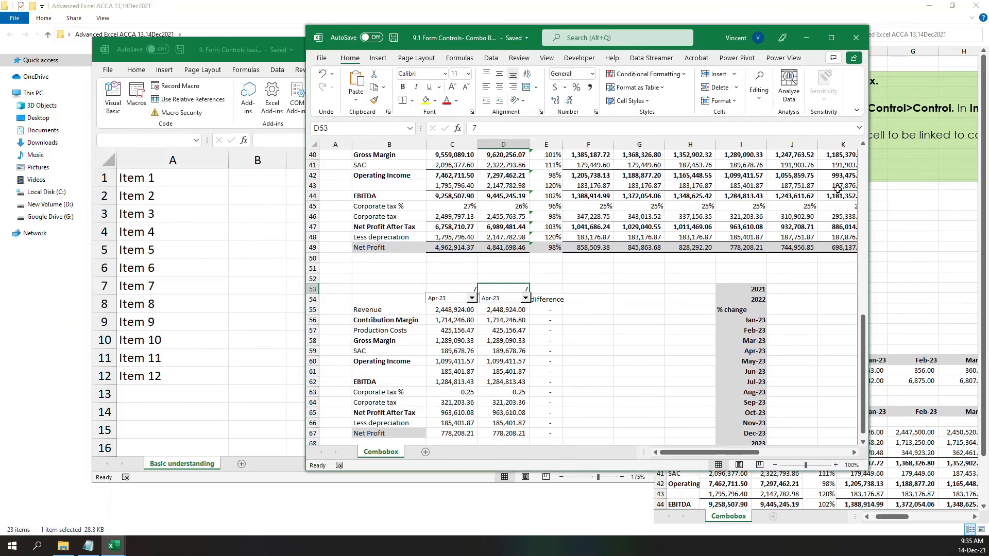